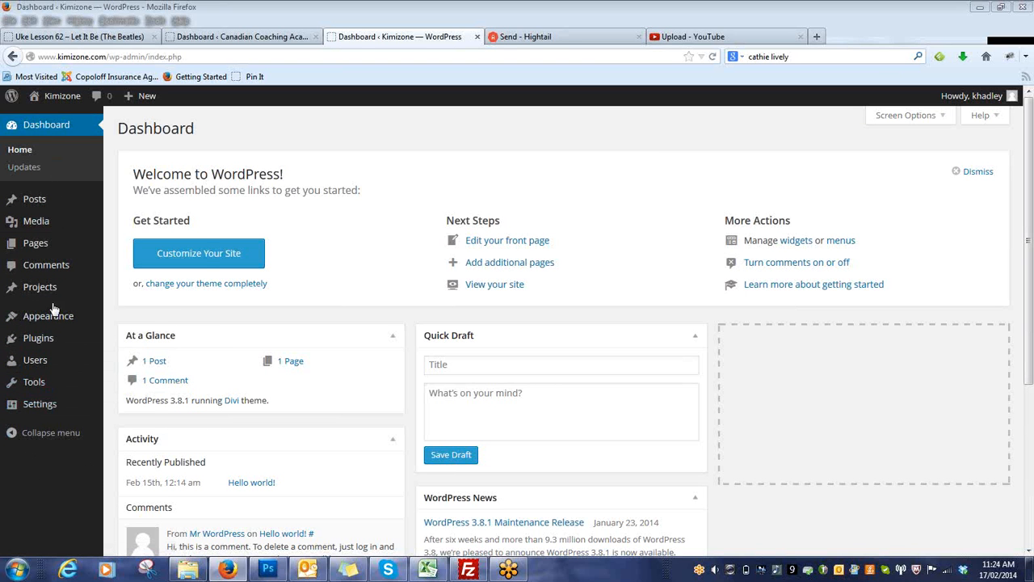
Create a new post titled "Test post".
mouse_move(40, 209)
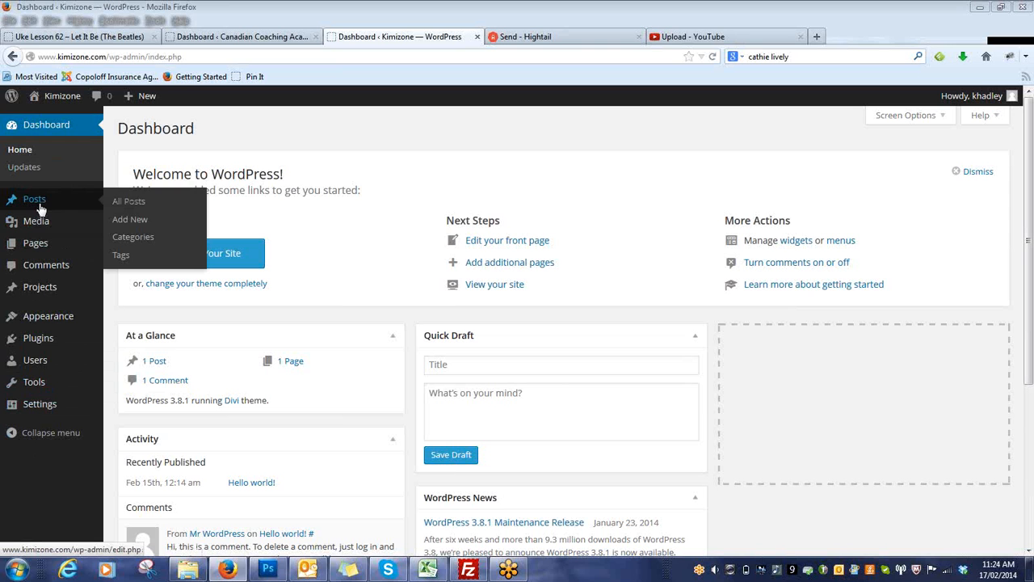
mouse_move(42, 248)
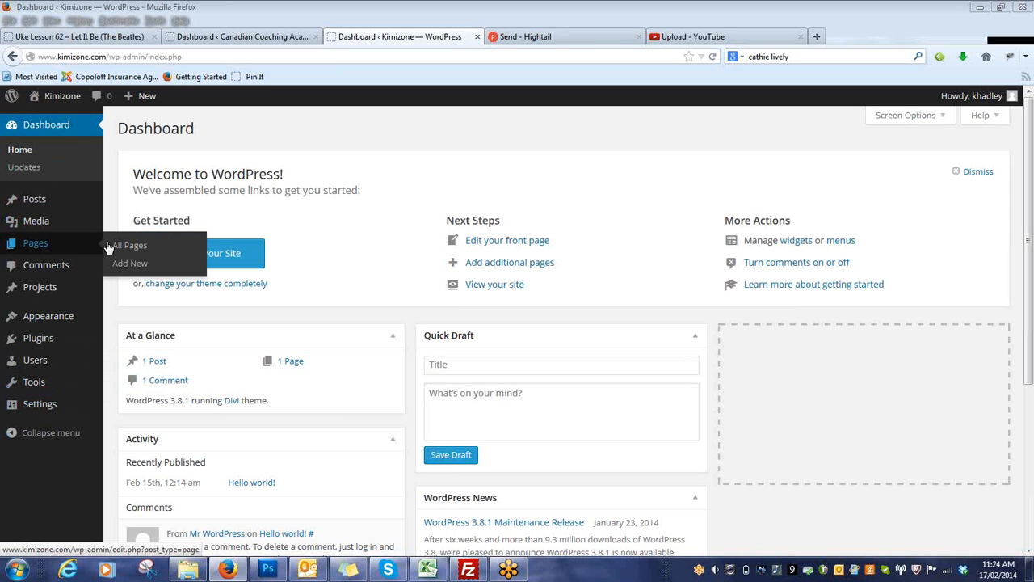
left_click(29, 202)
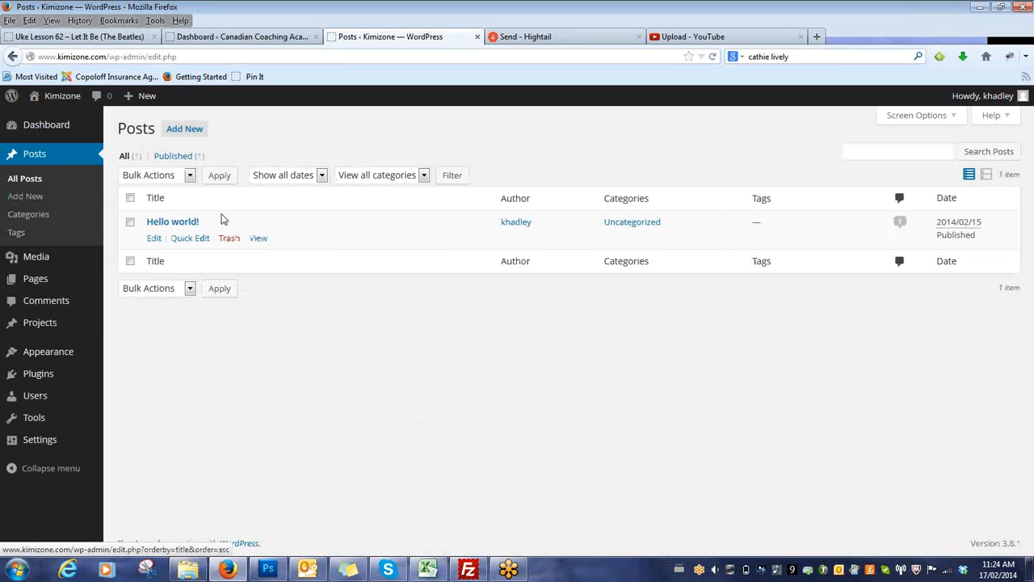
left_click(193, 139)
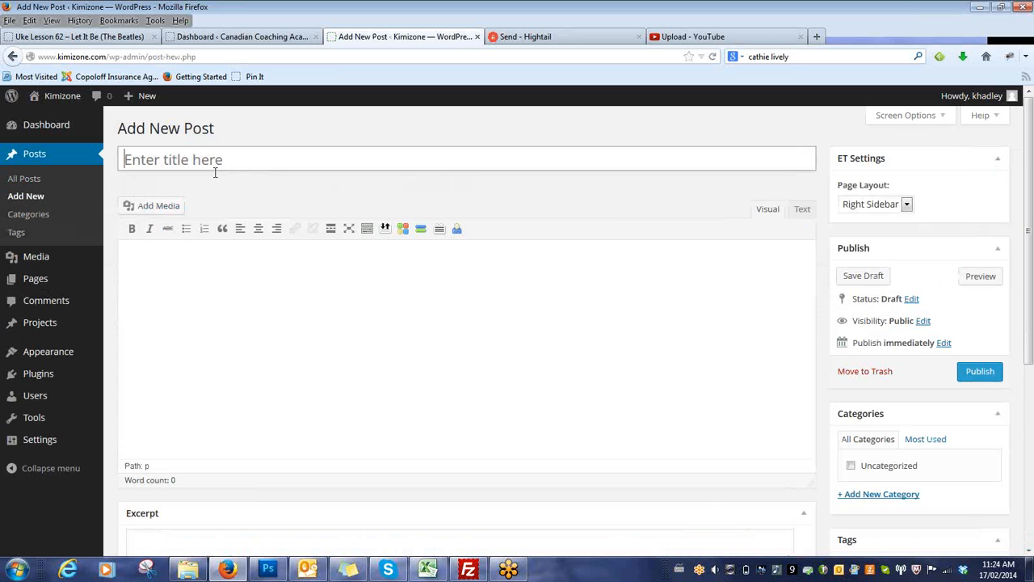
type("Test post")
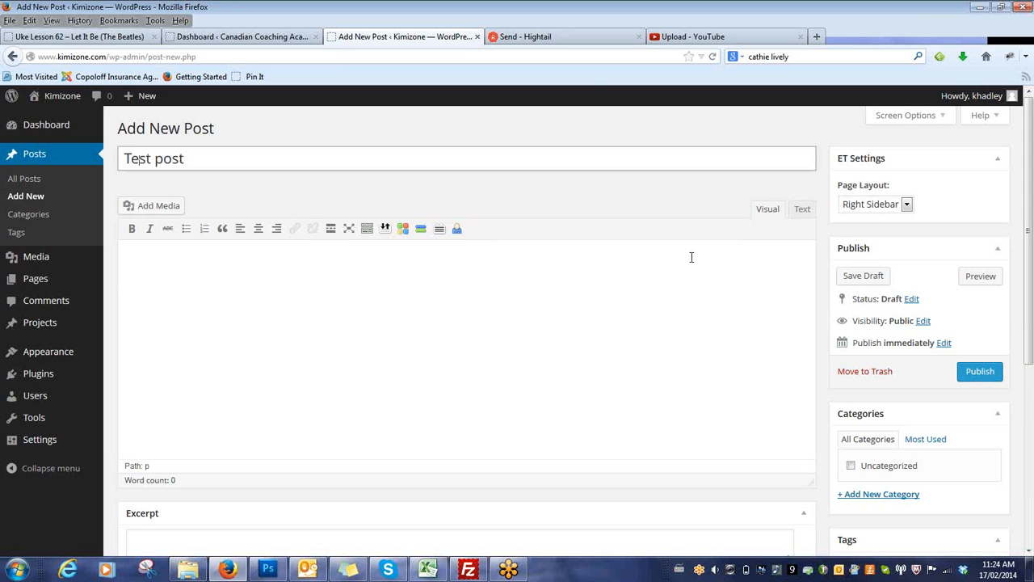
Enter "all text here" as the post's body and show the extra row of editor formatting tools.
left_click(657, 329)
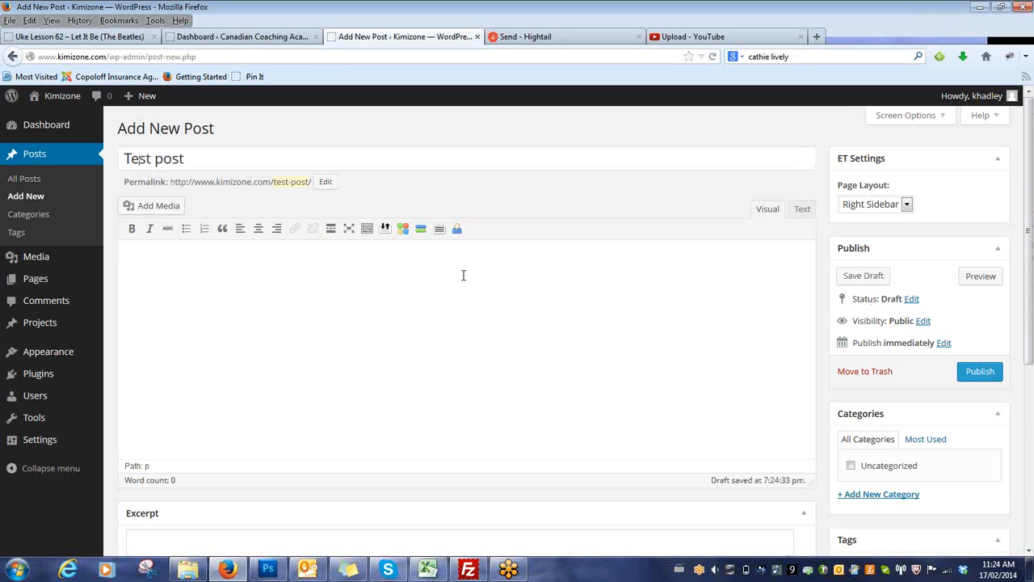
type("all text here")
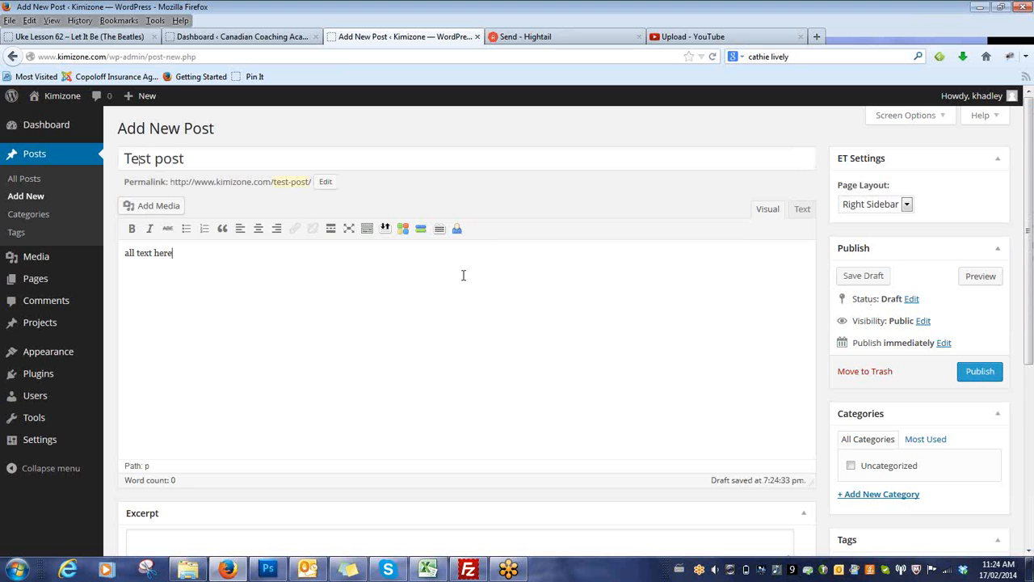
left_click(367, 231)
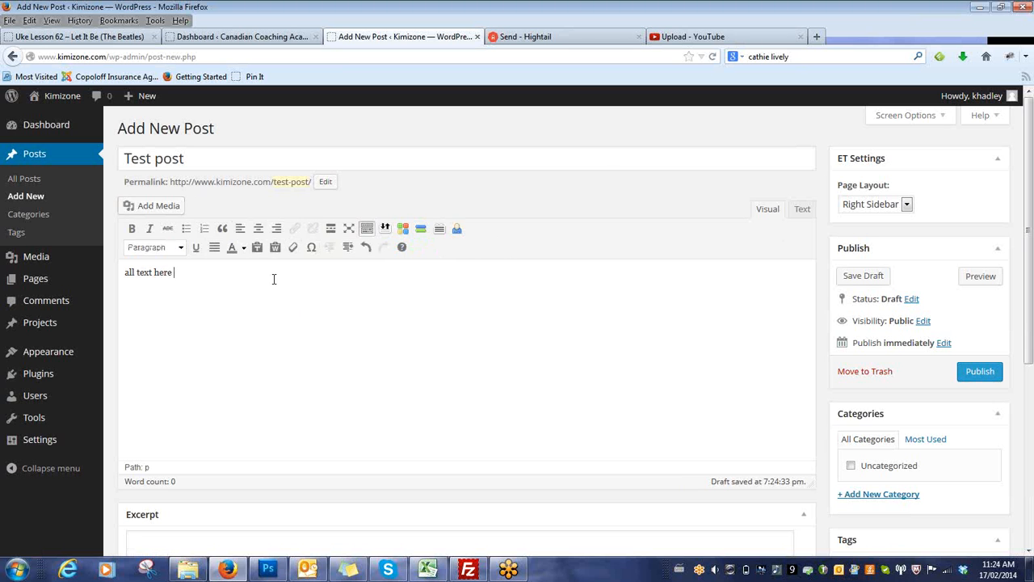
Make the word "here" in the body text bold and italic.
left_click_drag(173, 275, 154, 280)
left_click(133, 229)
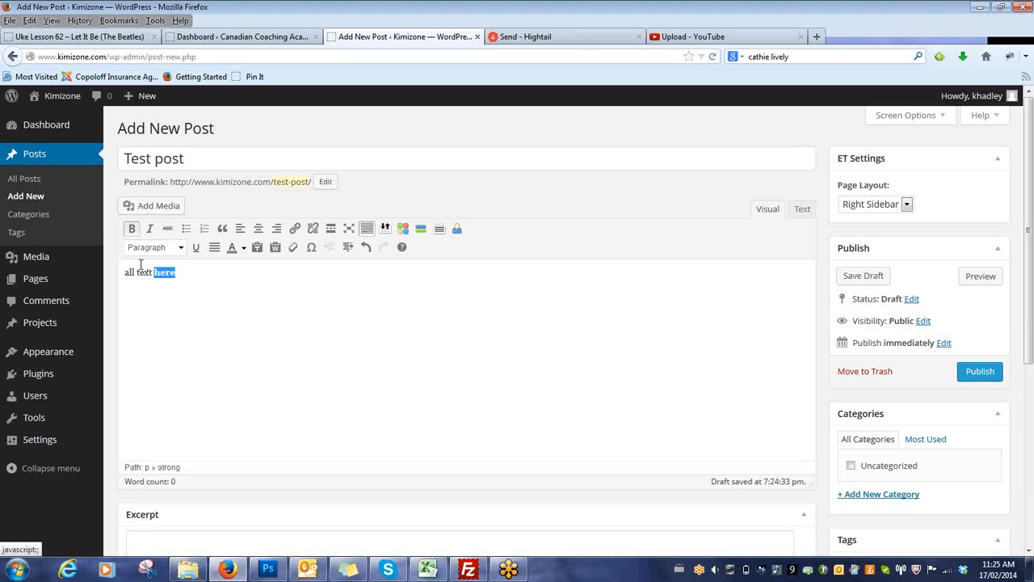
left_click(150, 229)
left_click(297, 283)
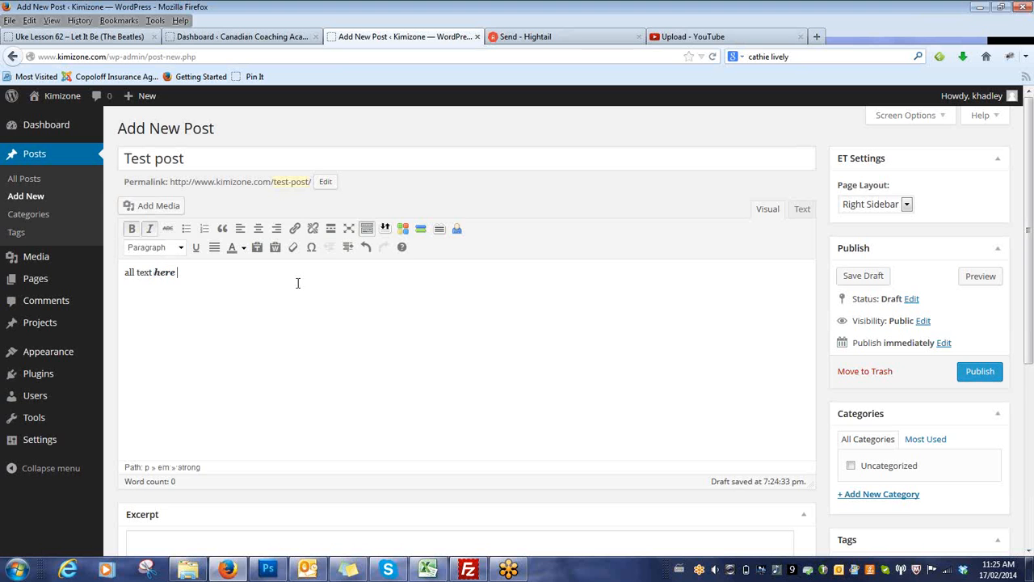
Add a bulleted list below the first line with the entries "list" and "list item 2".
key("Return")
type("list")
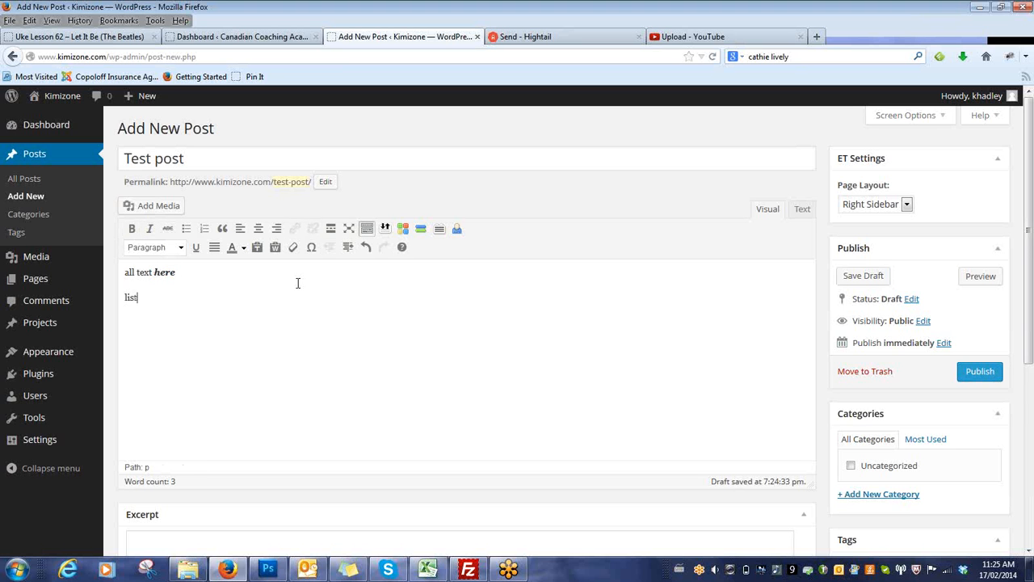
left_click(185, 229)
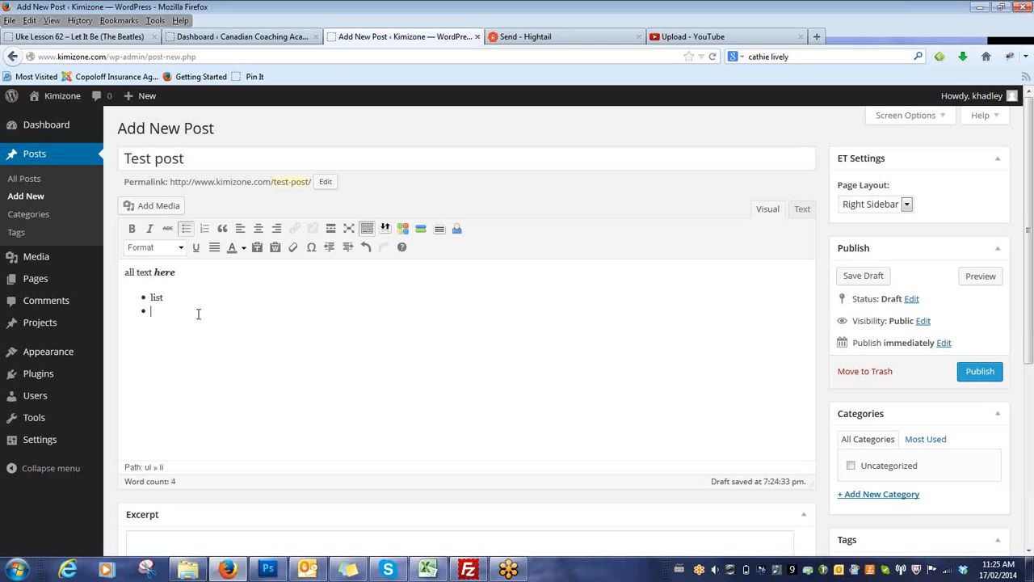
type("list item 2")
key("Return")
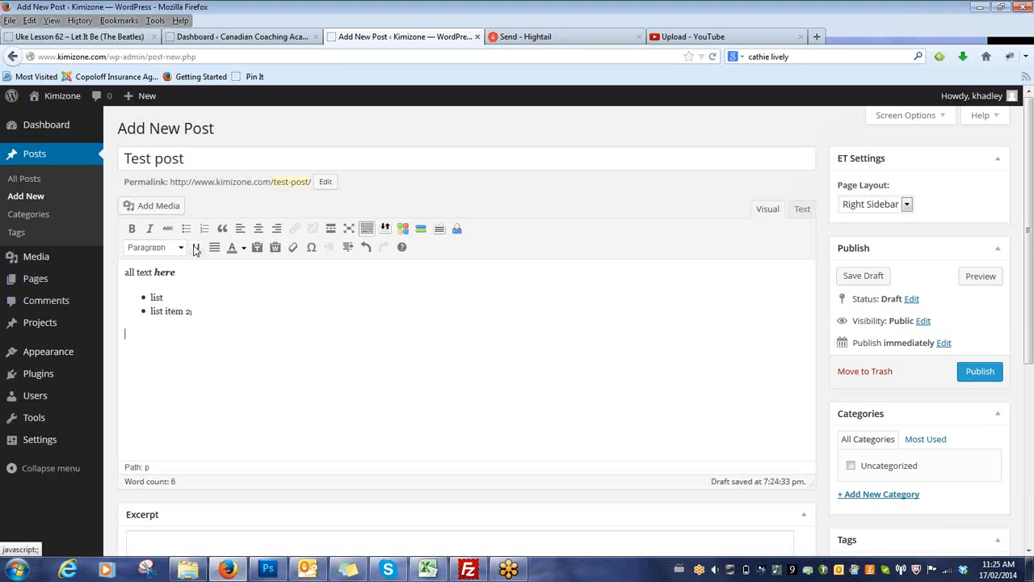
Add the line "align text left" below the bulleted list and align it to the right.
type("ali")
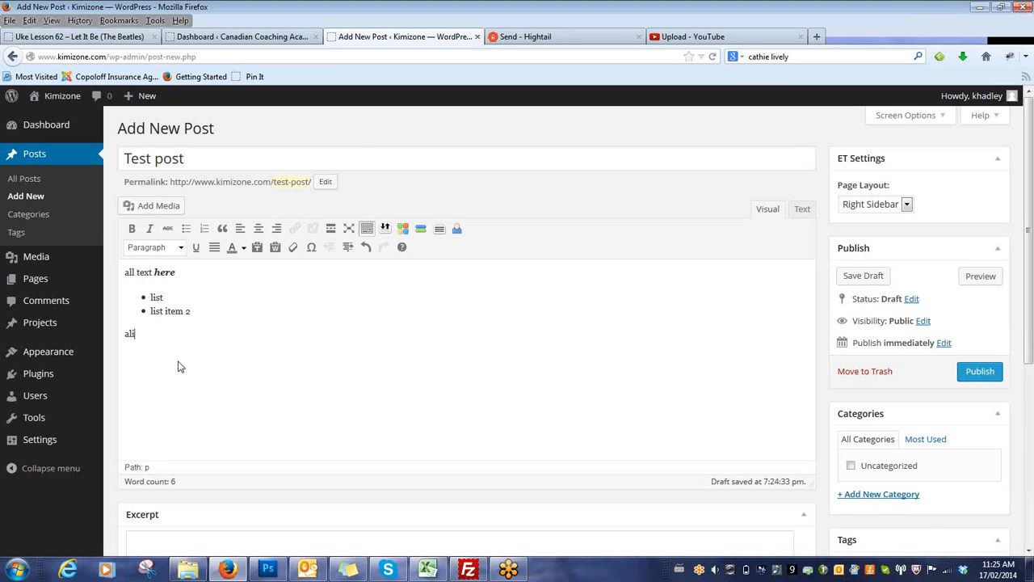
type("gn text left")
left_click(276, 229)
left_click_drag(757, 333, 812, 337)
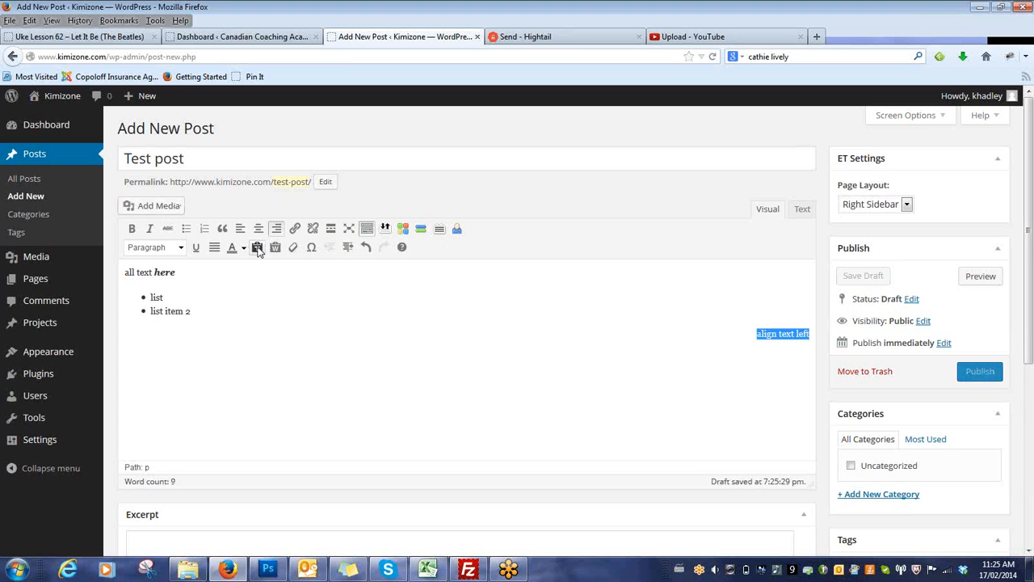
left_click(522, 344)
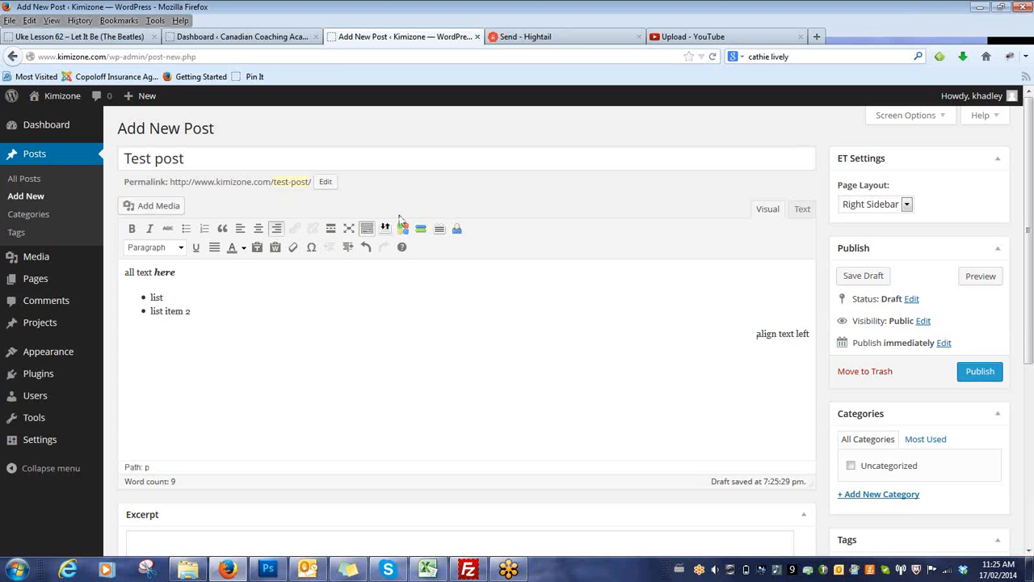
Insert a line reading "Heading" above the body text and format it as Heading 1.
left_click(125, 273)
key("Return")
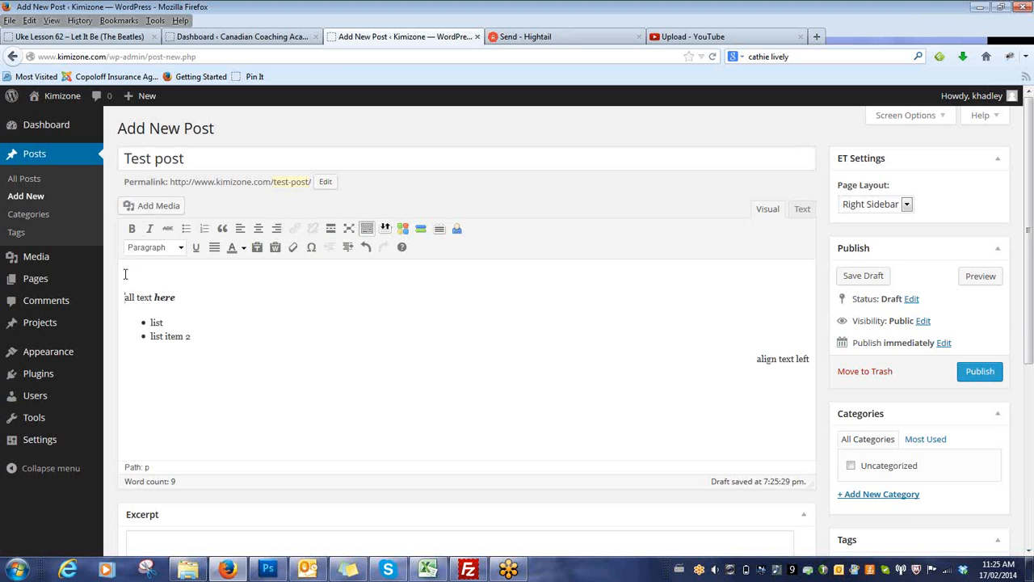
left_click(146, 313)
left_click(139, 276)
type("Heading")
left_click(180, 248)
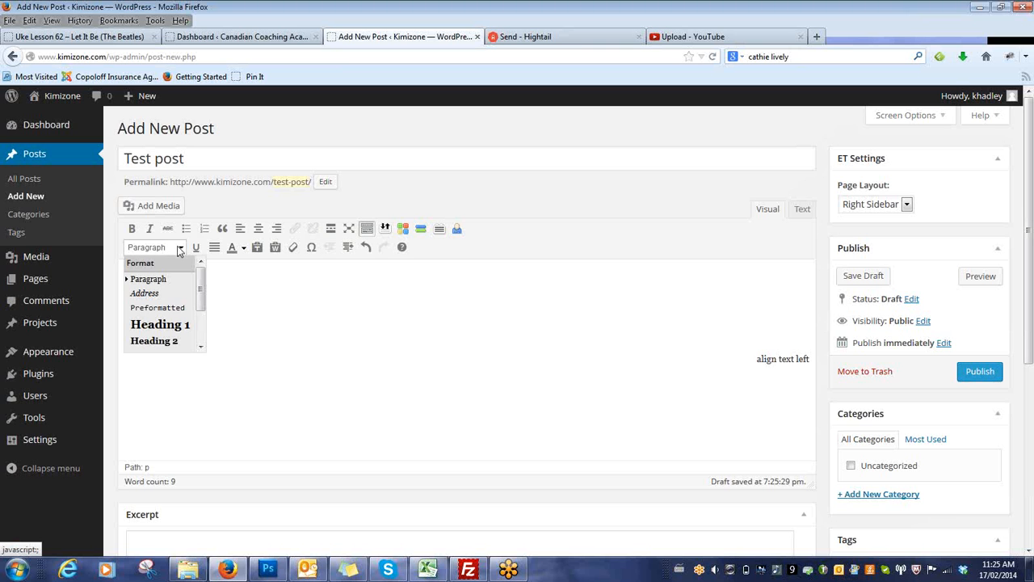
left_click(160, 325)
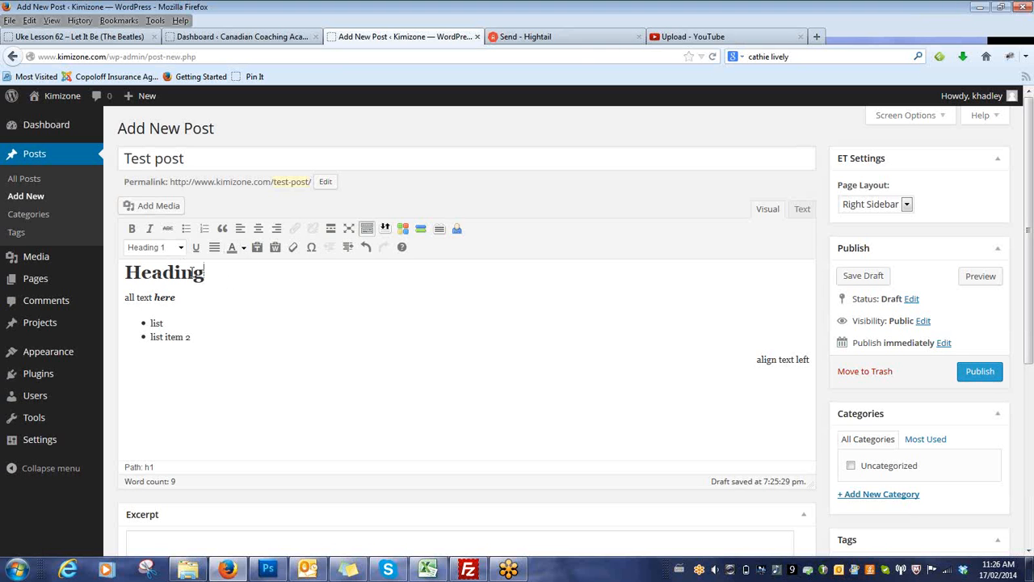
left_click(182, 249)
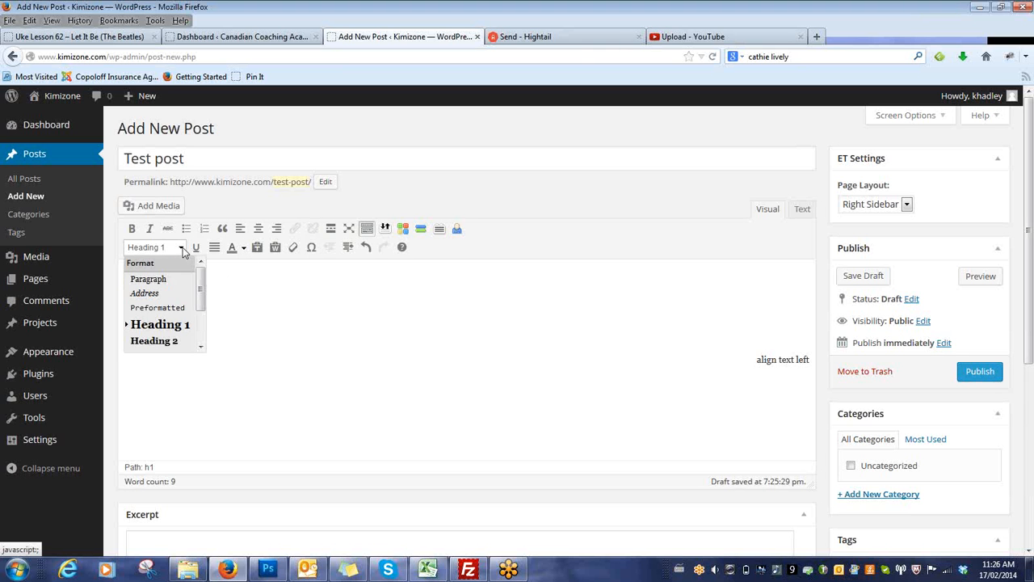
mouse_move(200, 279)
left_mouse_down()
mouse_move(202, 316)
mouse_move(201, 272)
left_mouse_up()
left_click(261, 294)
Colour the word "text" in the line under the heading red.
double_click(164, 298)
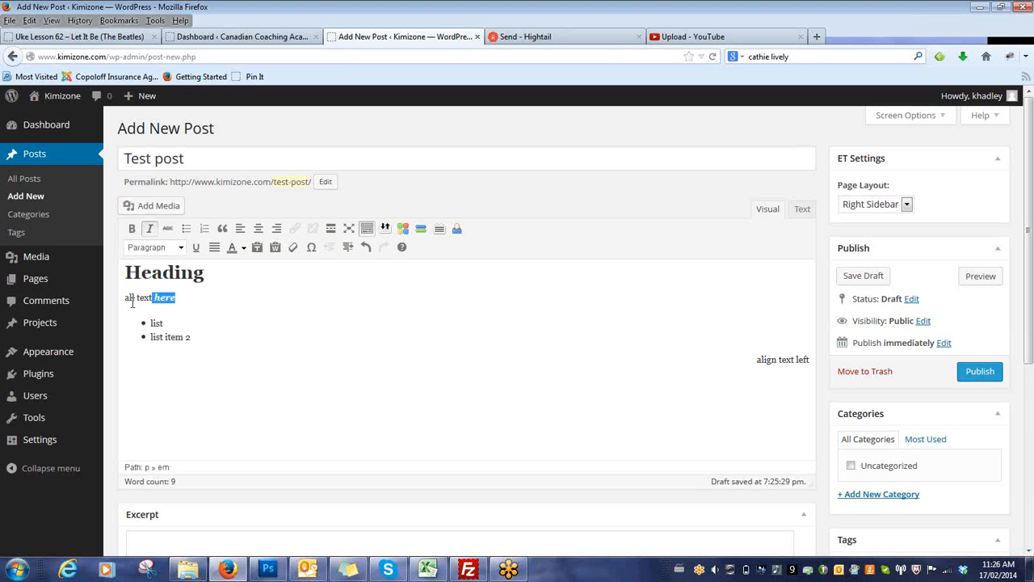
triple_click(133, 299)
left_click_drag(135, 297, 156, 296)
left_click(244, 248)
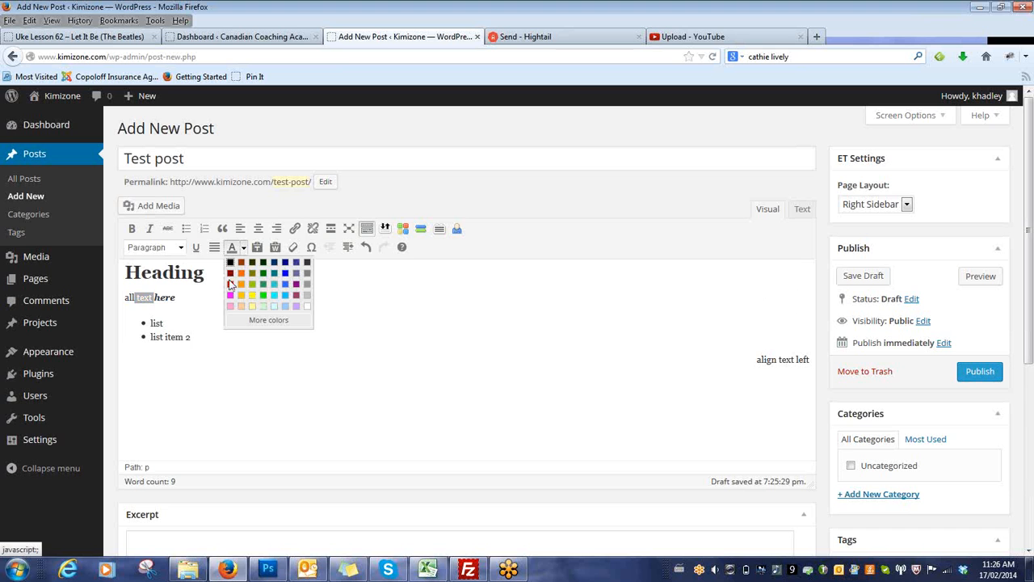
left_click(231, 285)
left_click(201, 323)
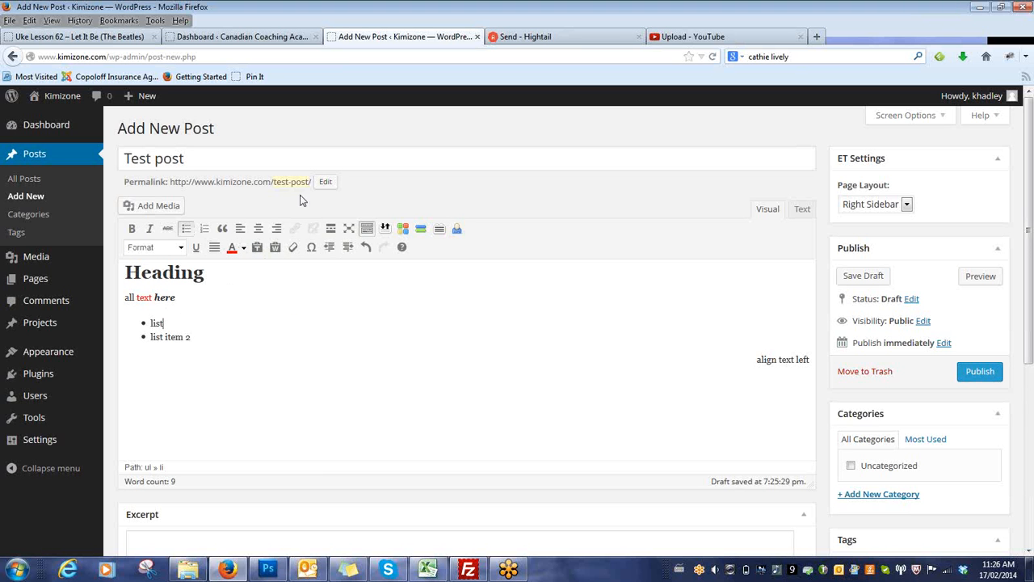
Add the line "Click here" between the first paragraph and the bulleted list, and open the link settings for that text.
left_click(353, 352)
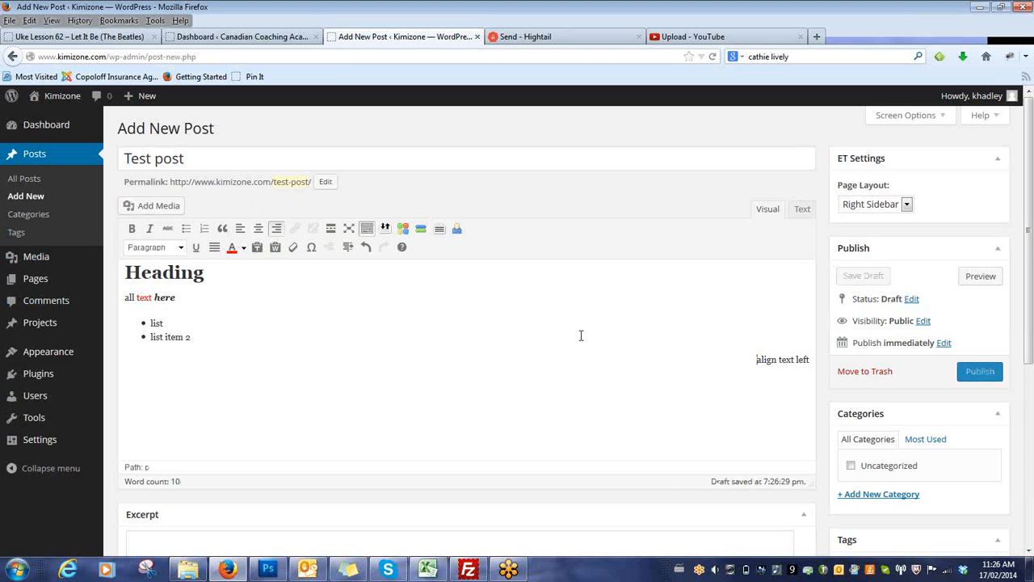
left_click(320, 300)
key("Return")
type("C")
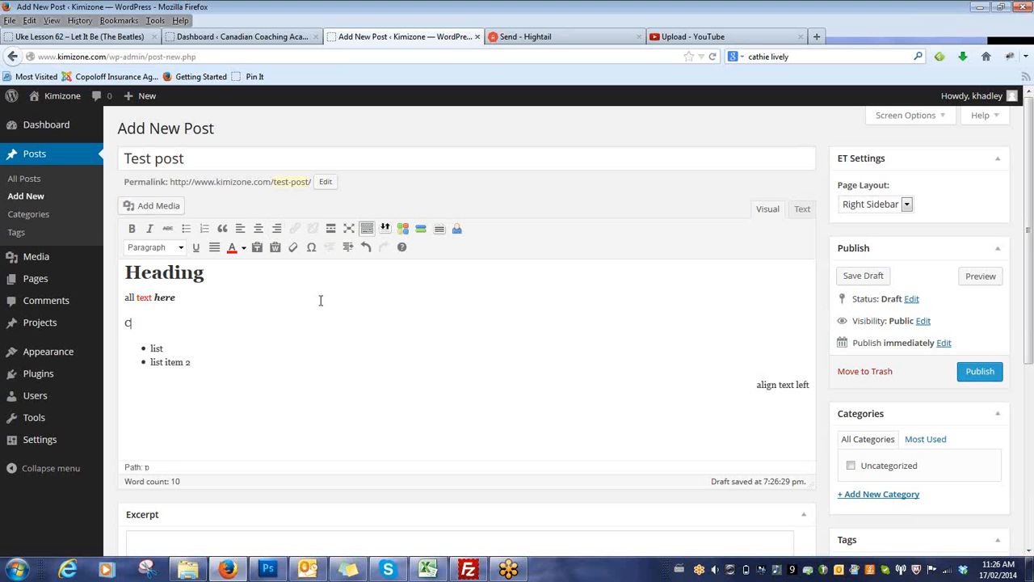
type("lick here")
left_click_drag(125, 323, 166, 324)
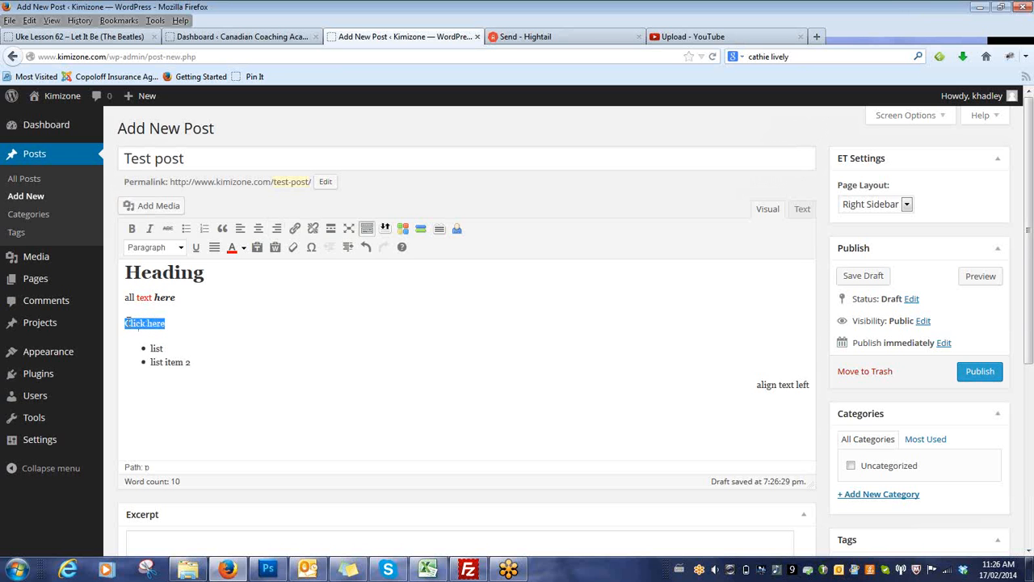
left_click(296, 230)
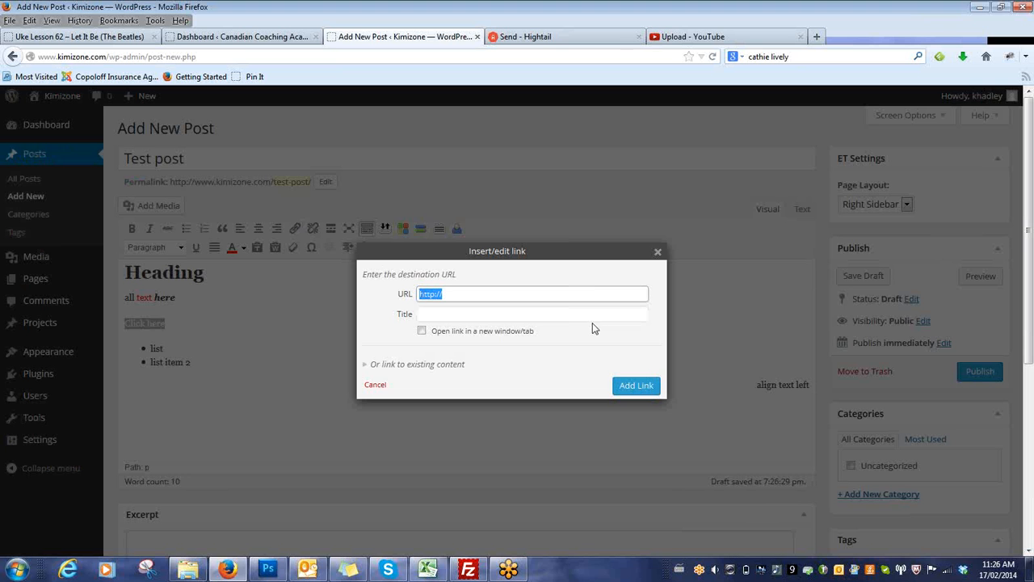
left_click(584, 293)
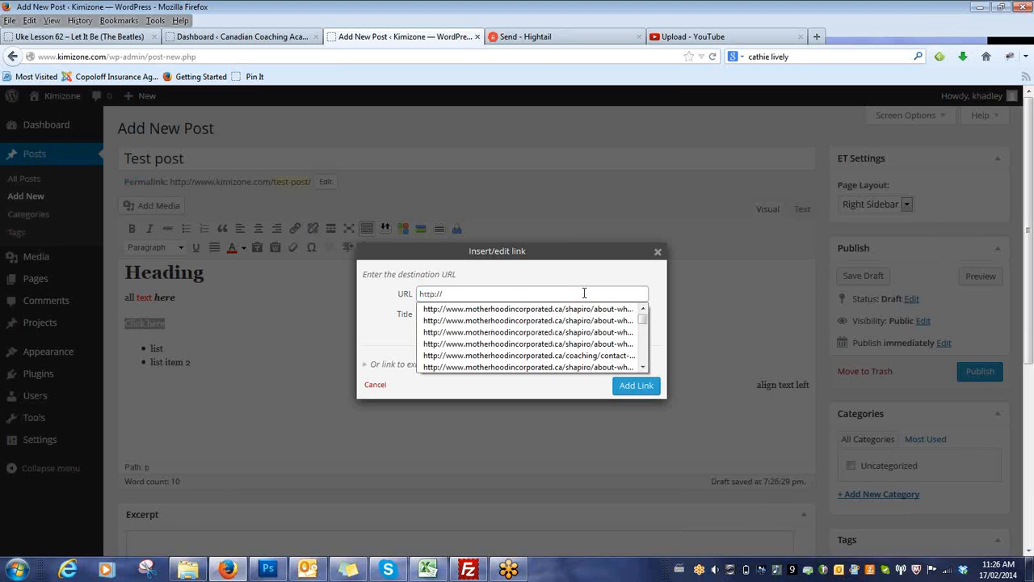
type("google.com")
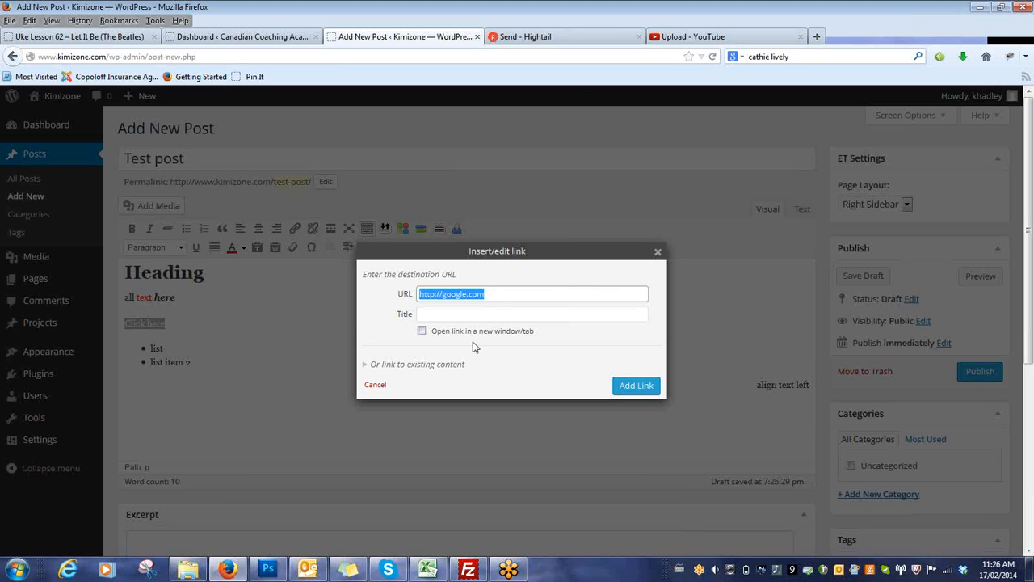
left_click(422, 332)
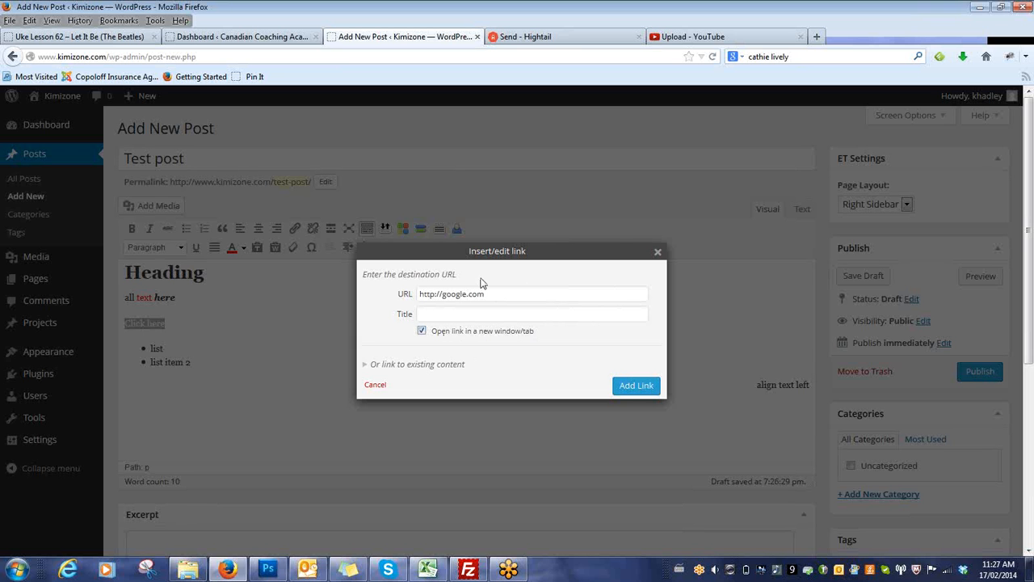
left_click(421, 333)
Choose the existing Home page as the link's target and search the site's existing content for "about".
left_click(367, 366)
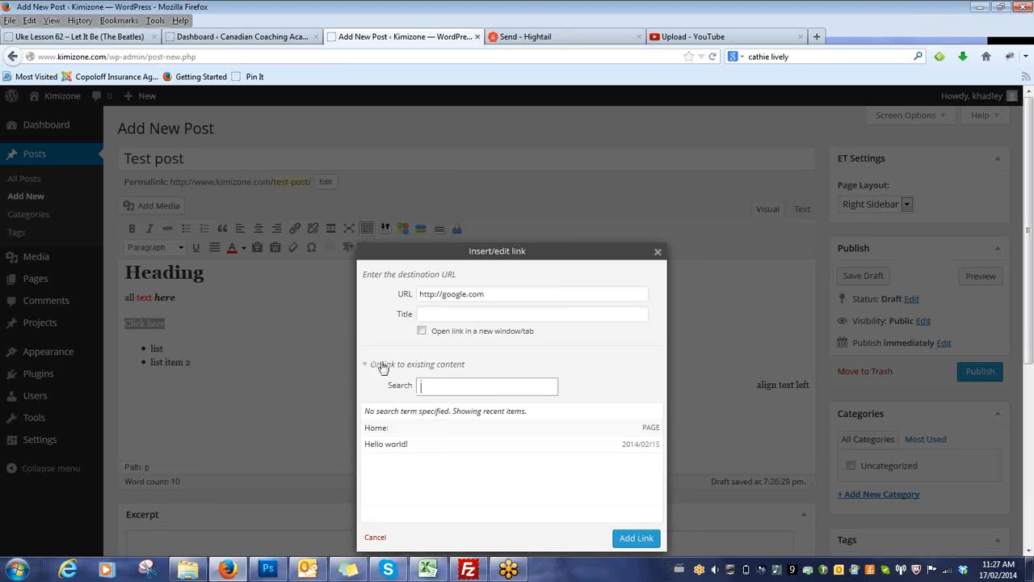
left_click(386, 429)
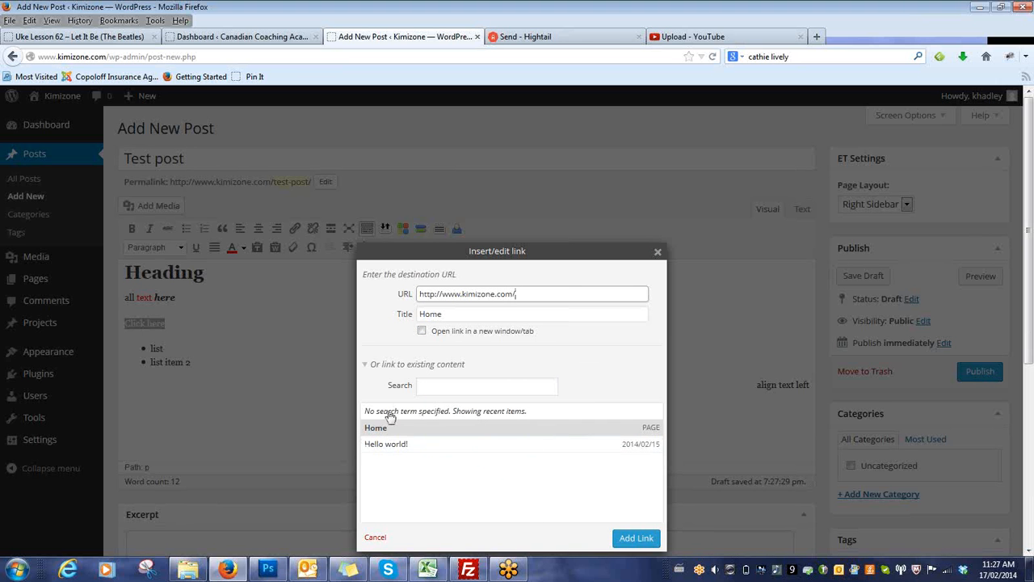
left_click(452, 387)
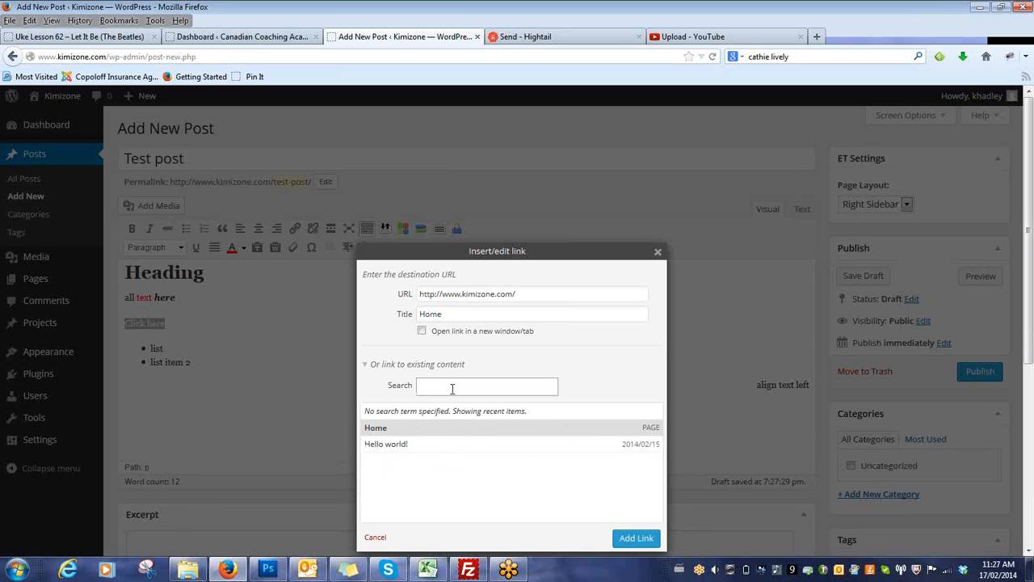
type("s")
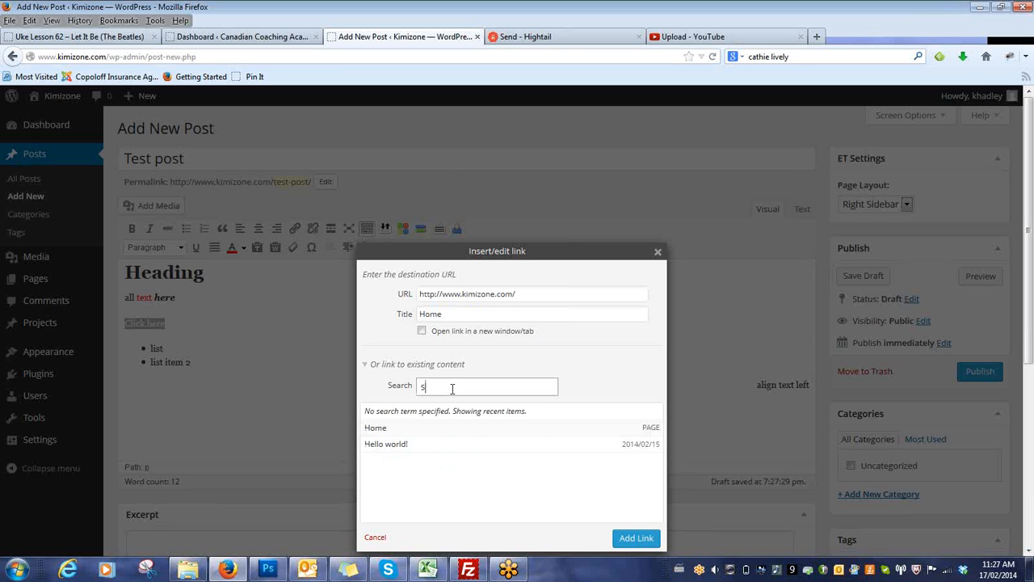
type("bout")
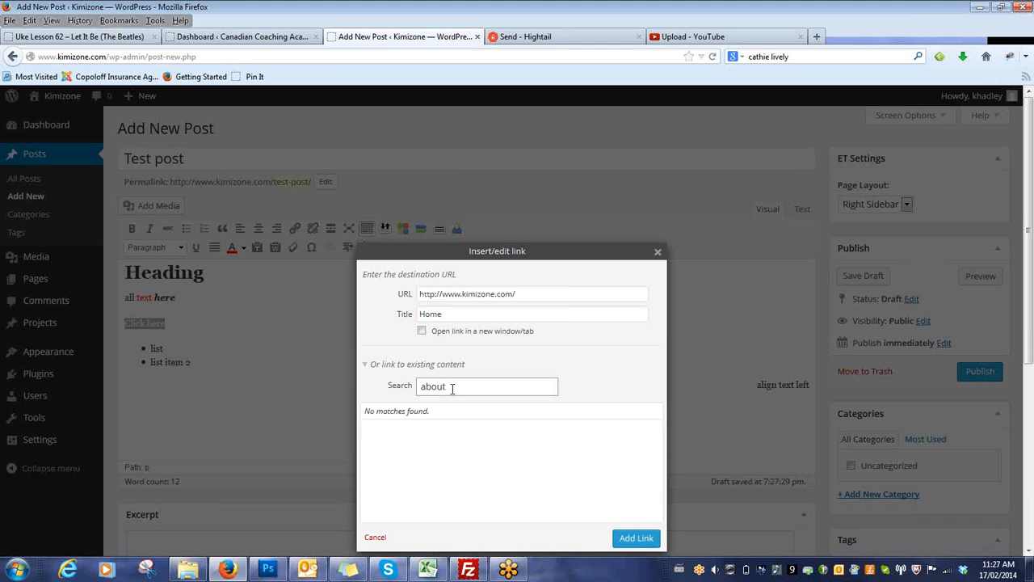
type(" us")
Search the site's existing content for "about us" in the link settings and clear the search term.
left_click_drag(467, 386, 412, 390)
key("BackSpace")
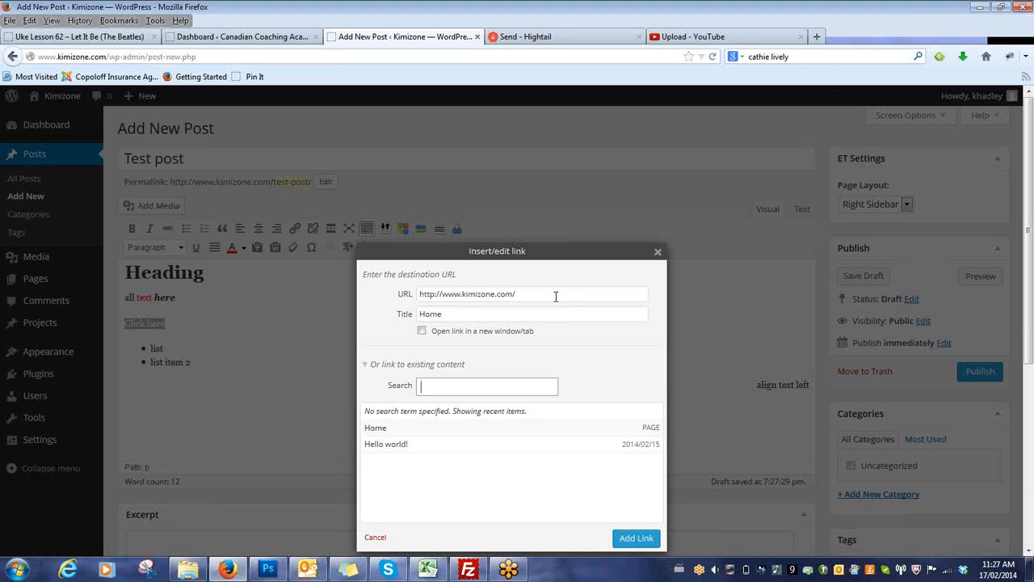
Replace the link's URL with "mailto:" followed by the contact's e-mail address and add the link to "Click here".
left_click_drag(554, 293, 377, 301)
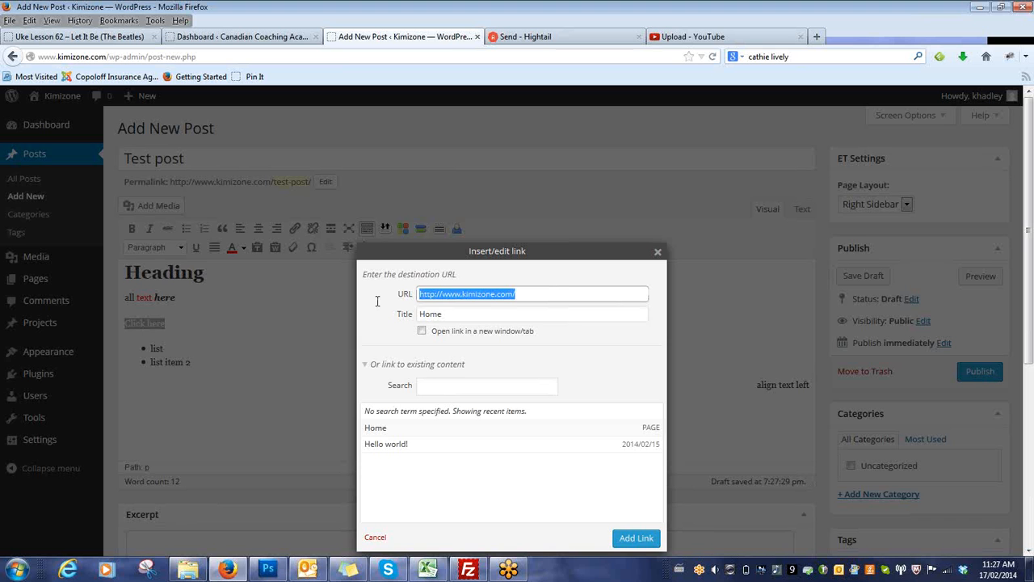
type("mailto:")
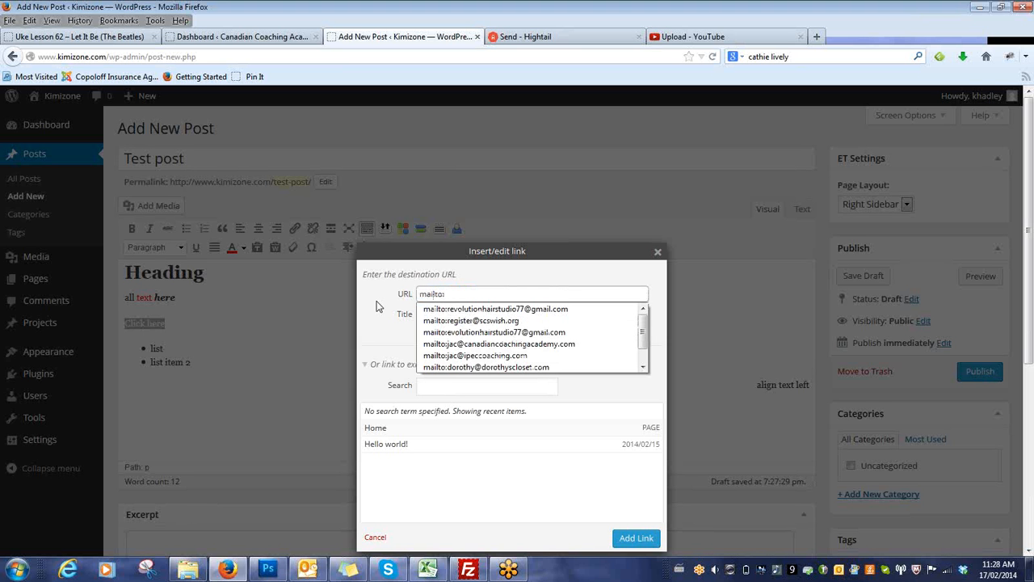
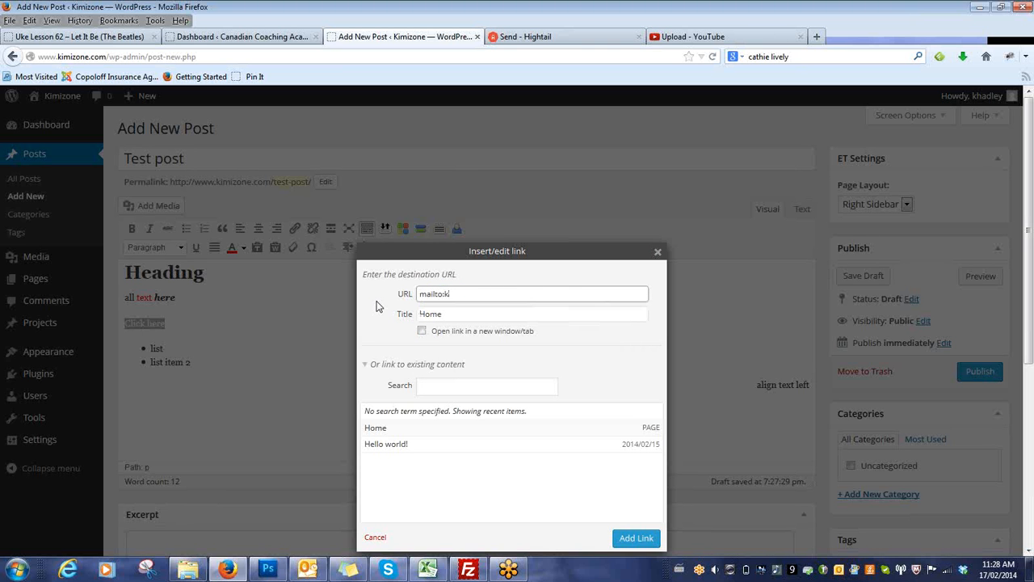
left_click_drag(447, 294, 526, 295)
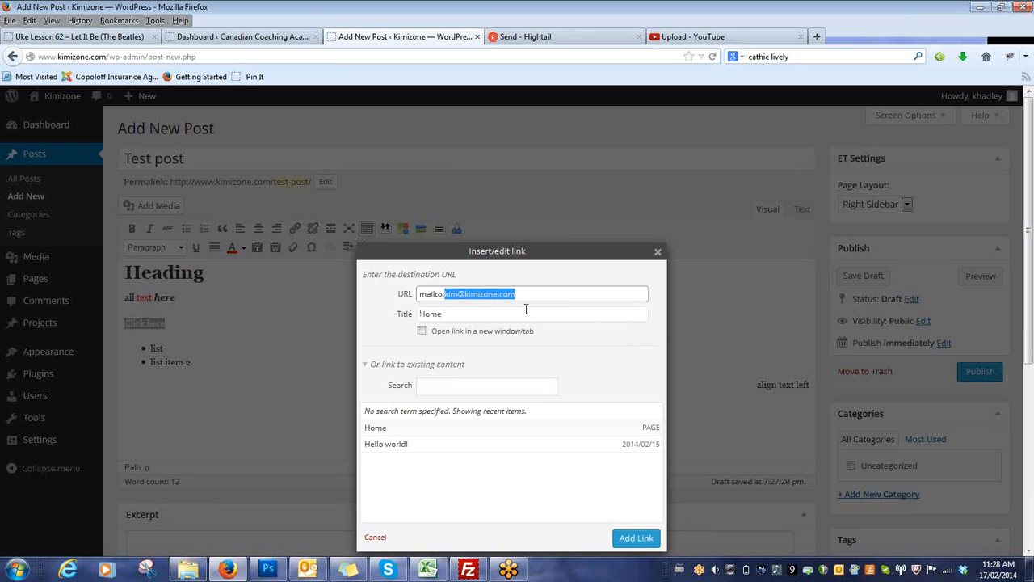
left_click(539, 294)
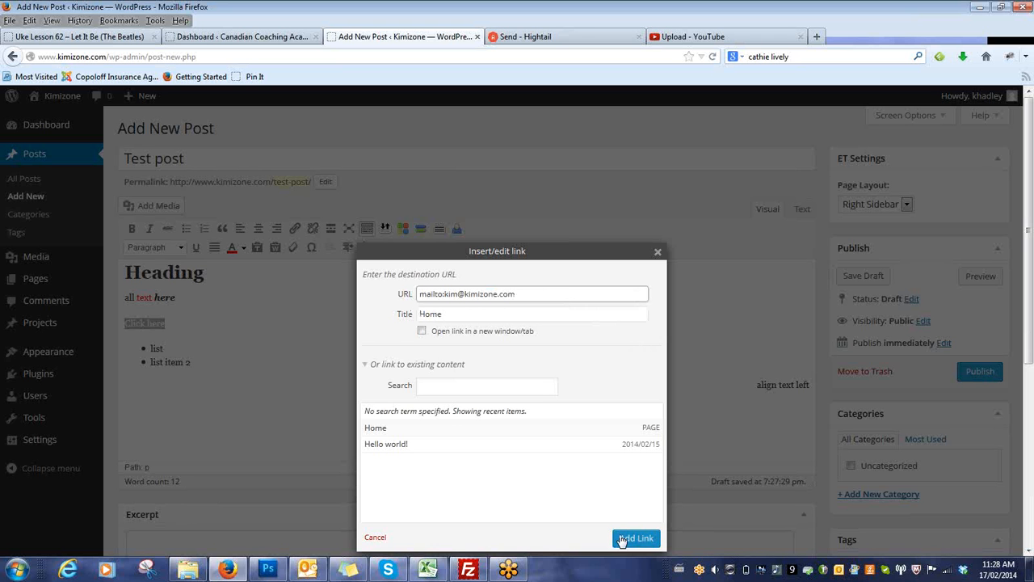
left_click(636, 538)
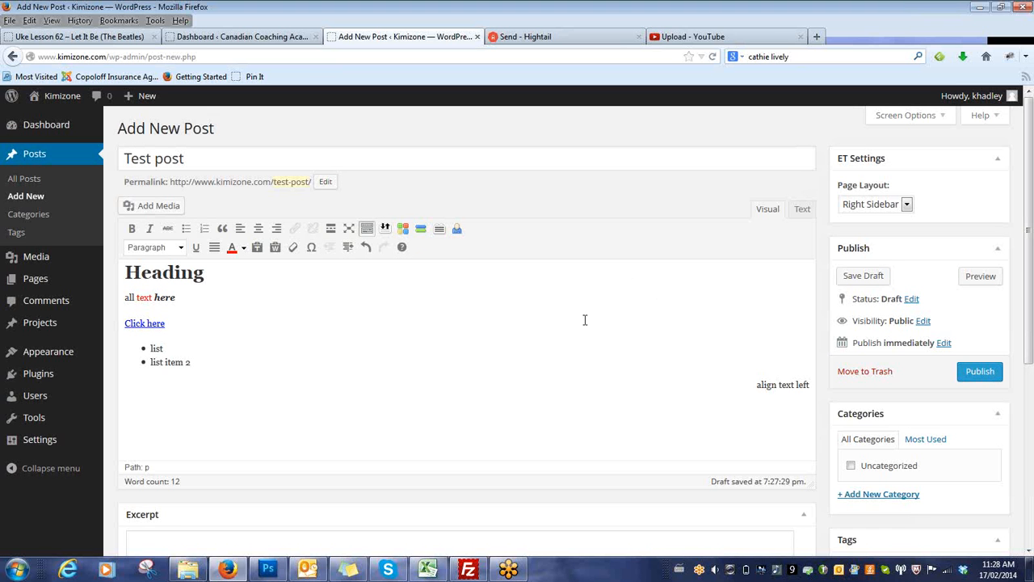
Publish the test post and open its live page.
left_click(127, 324)
left_click(980, 371)
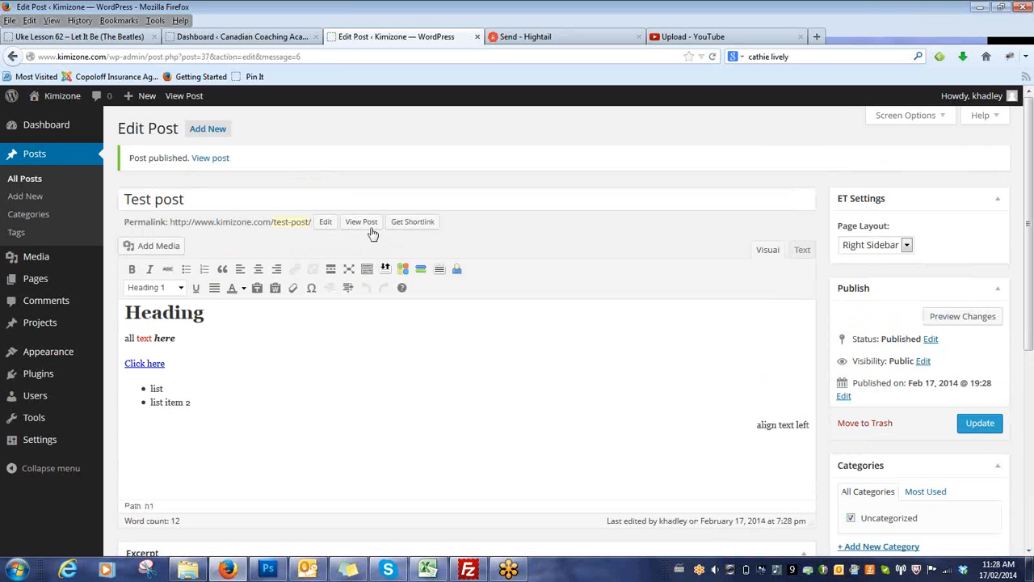
left_click(371, 228)
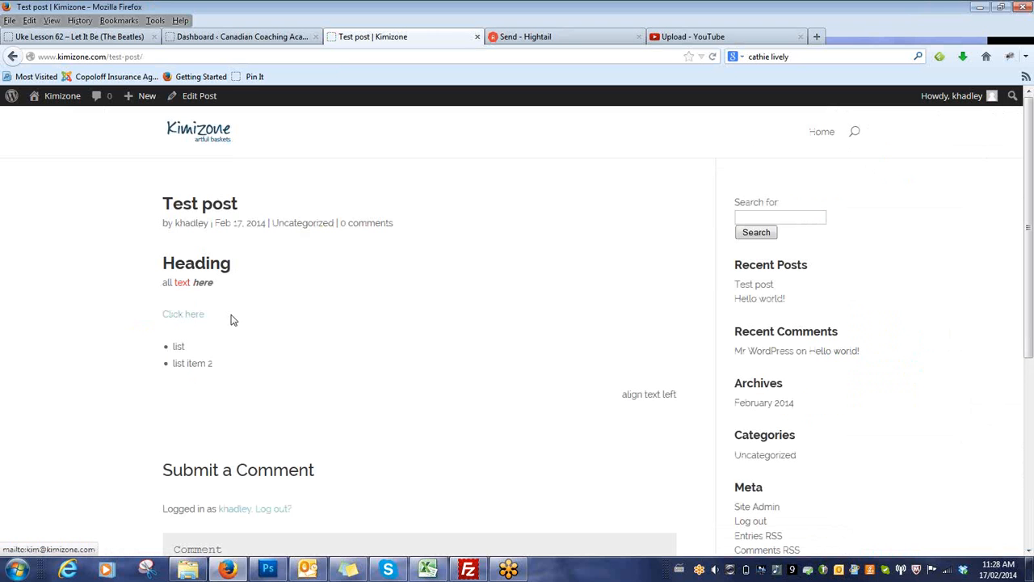
Test the published "Click here" link, close the e-mail message it opens and return to editing the post.
left_click(184, 317)
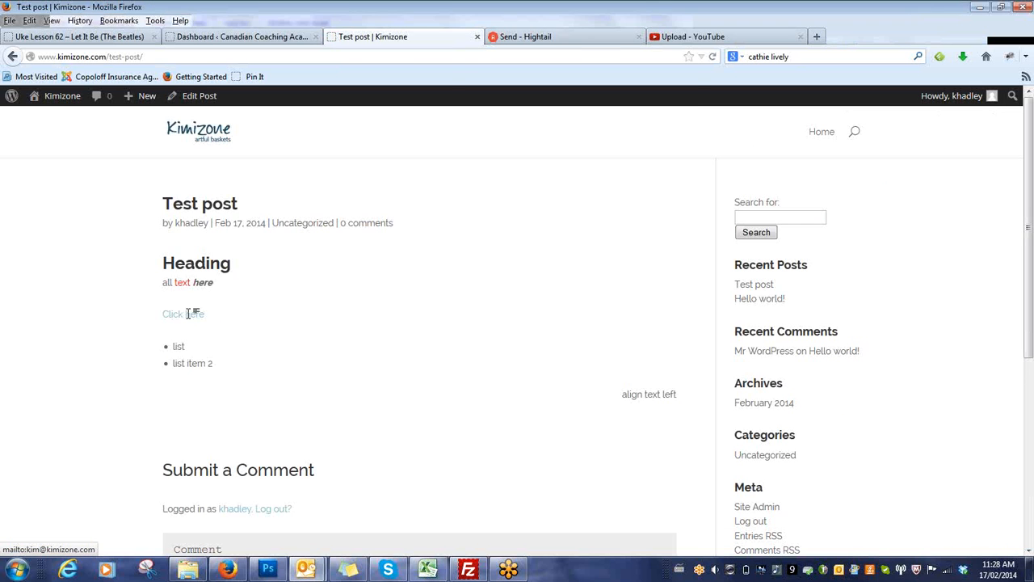
left_click_drag(205, 137, 136, 139)
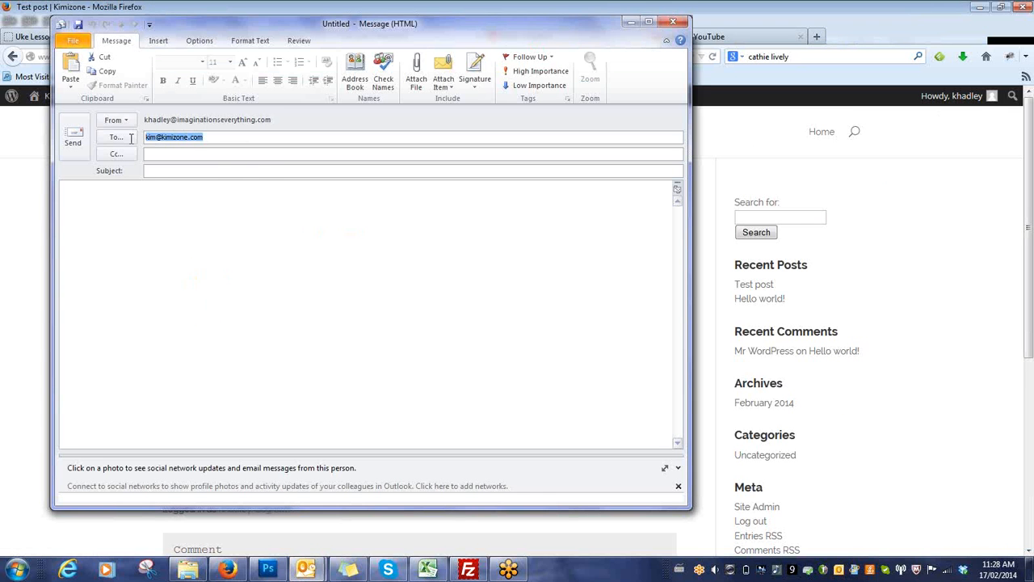
left_click(678, 19)
left_click(519, 317)
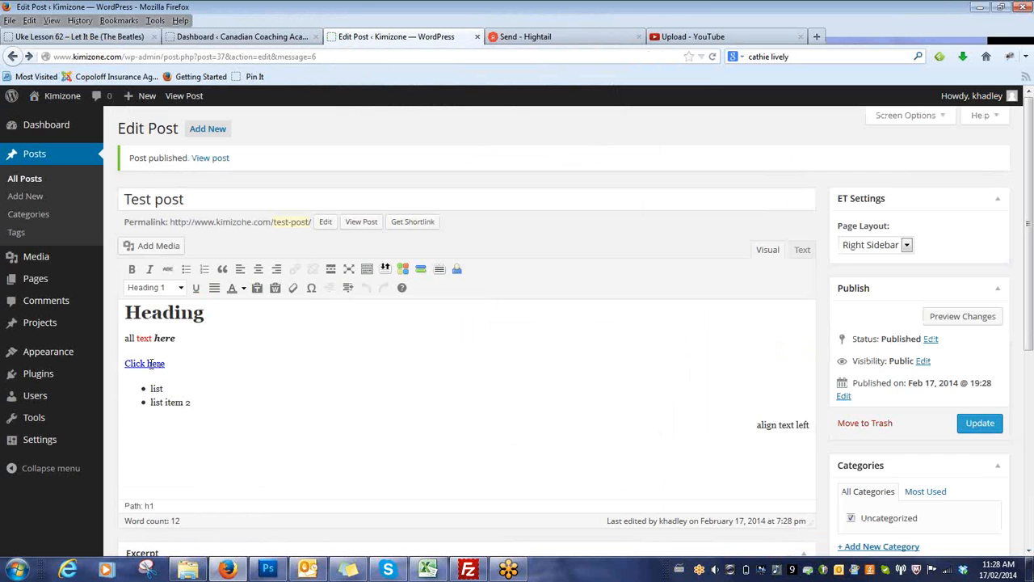
left_click(147, 364)
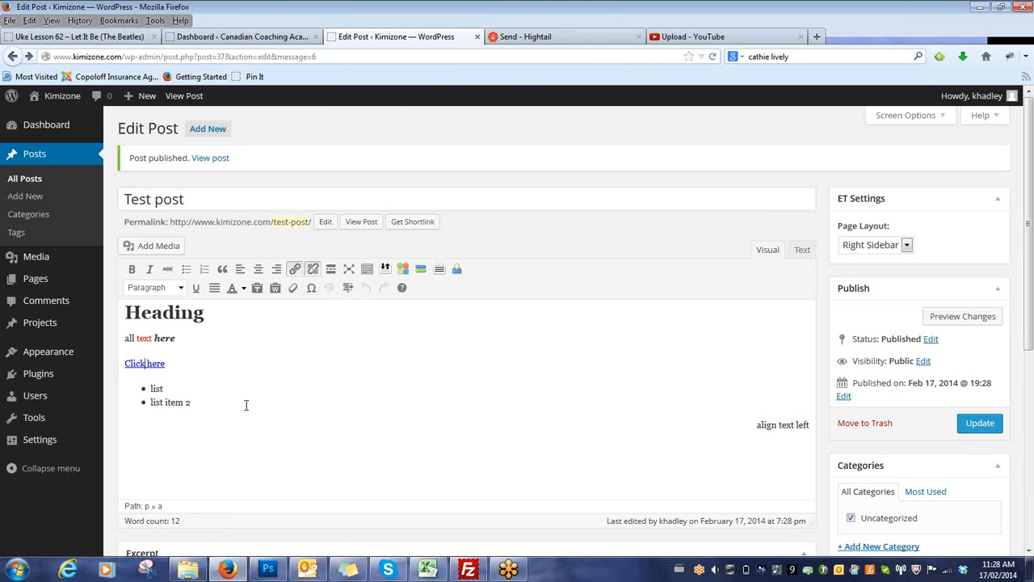
left_click(127, 315)
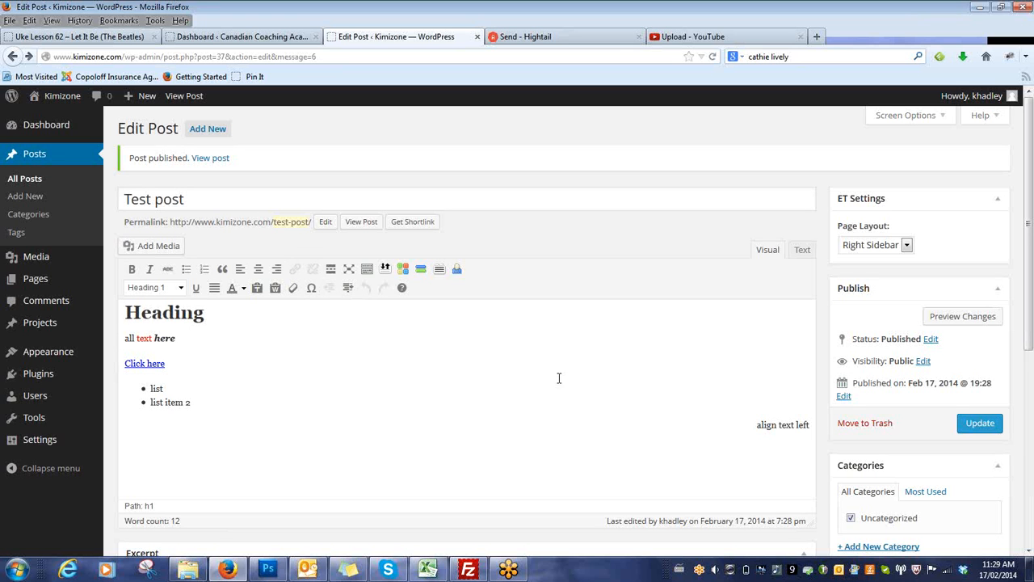
Create a new category "Green Food" for the post and remove the post from Uncategorized.
scroll(1029, 257, "down", 1)
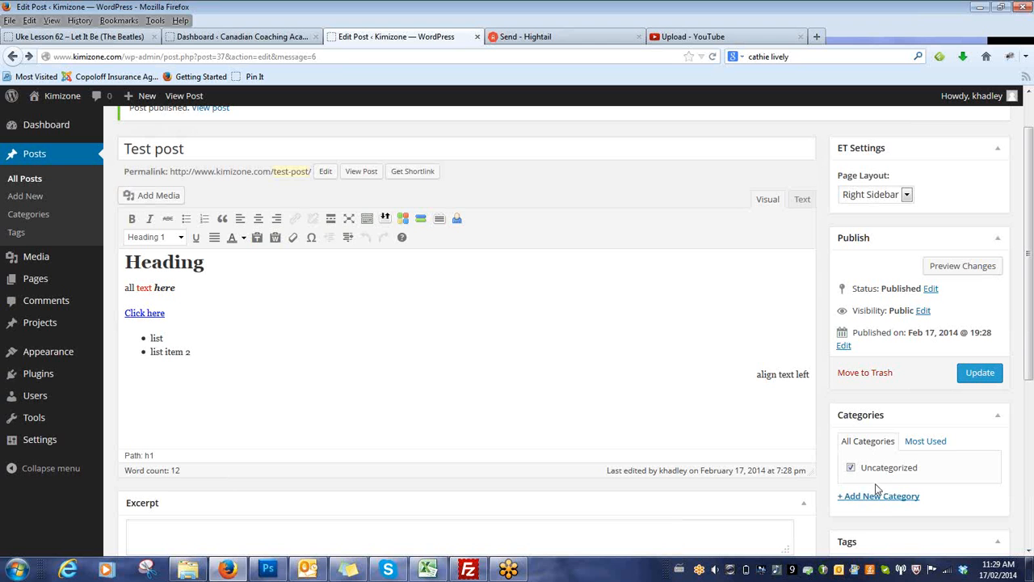
scroll(921, 407, "down", 3)
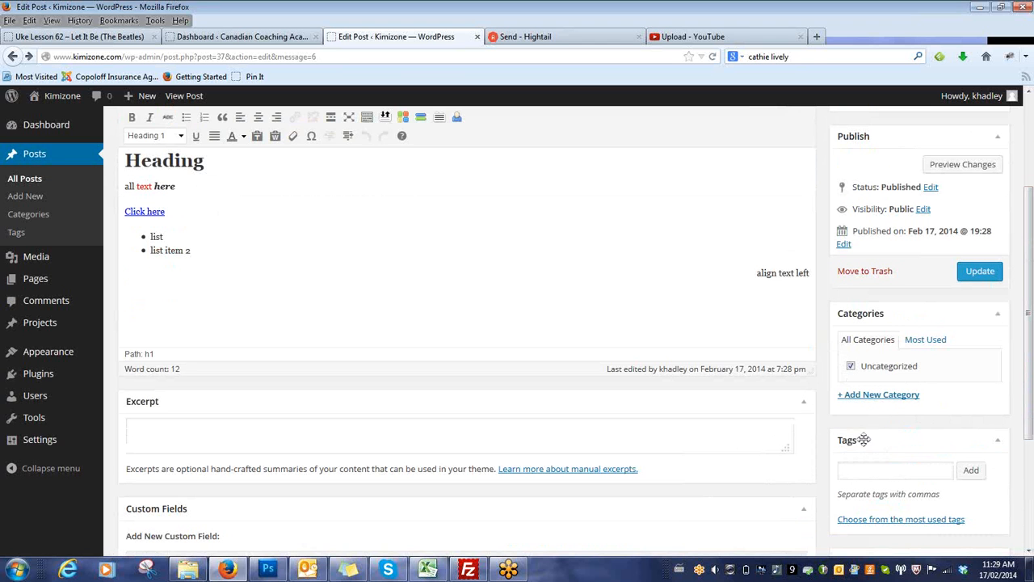
left_click(873, 396)
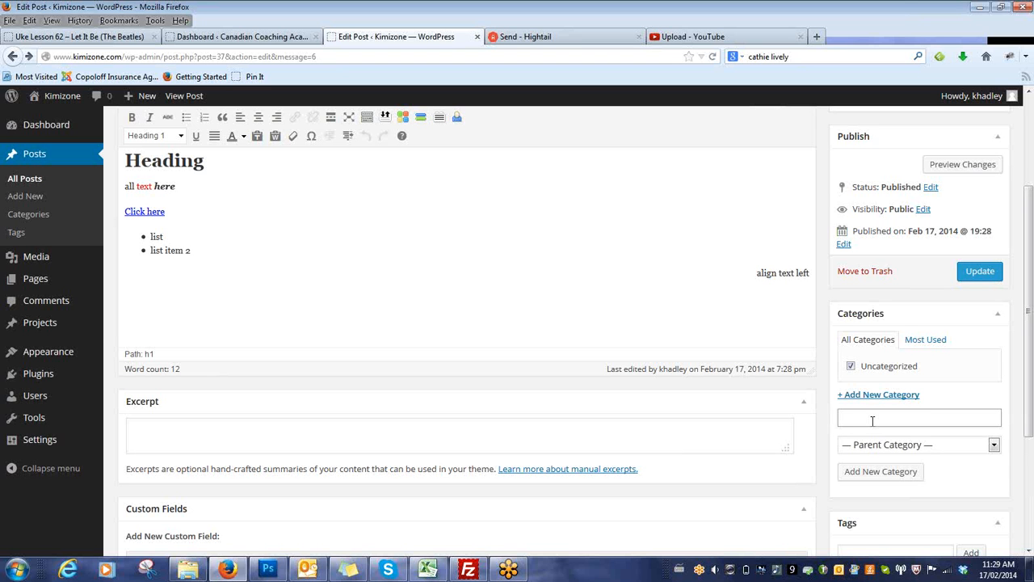
type("Green Food")
left_click(883, 471)
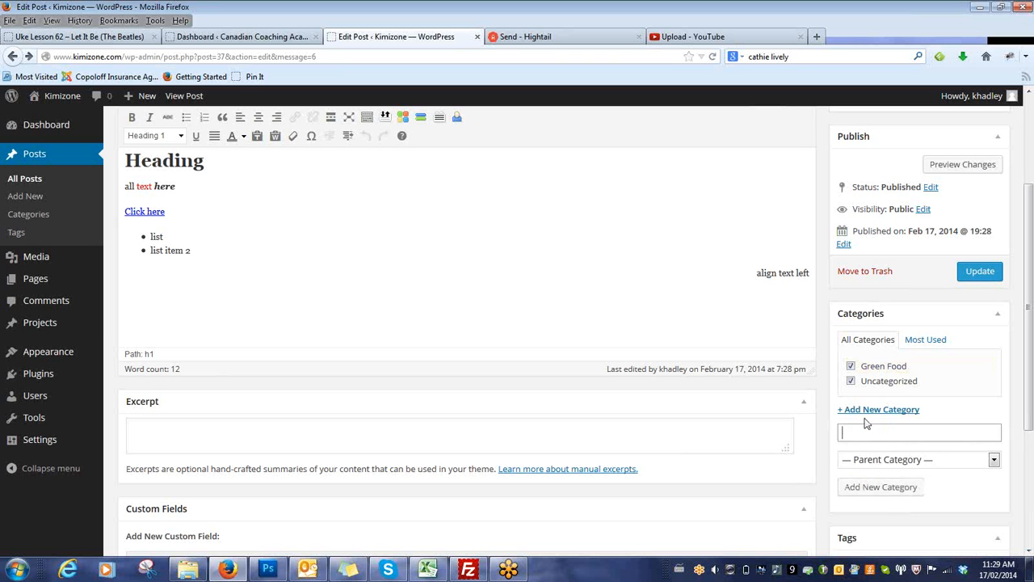
left_click(851, 381)
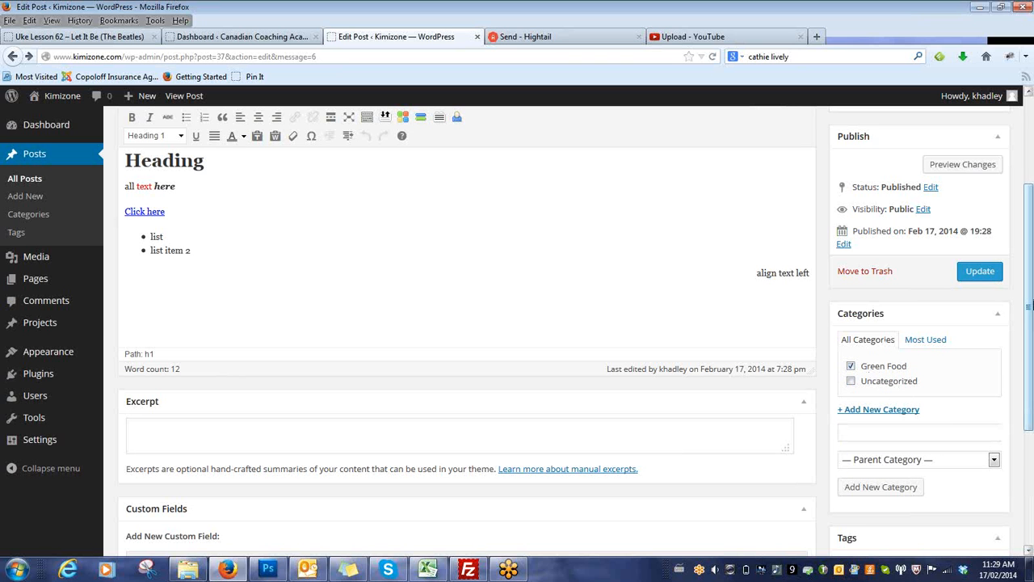
Try February 29, 2014 as the post's publication date, and change it to February 27, 2014.
scroll(1030, 305, "down", 1)
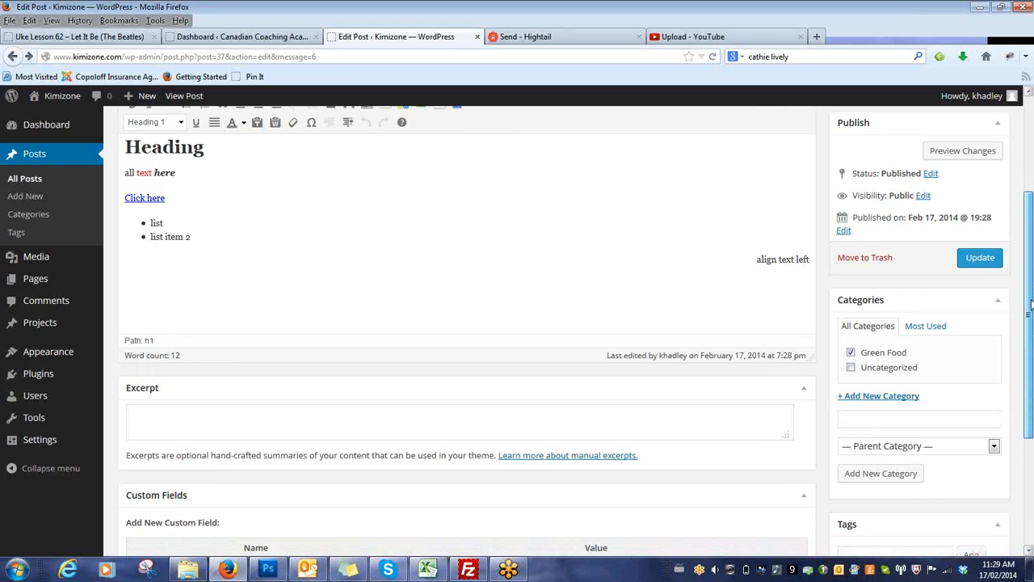
left_click_drag(1030, 306, 1029, 218)
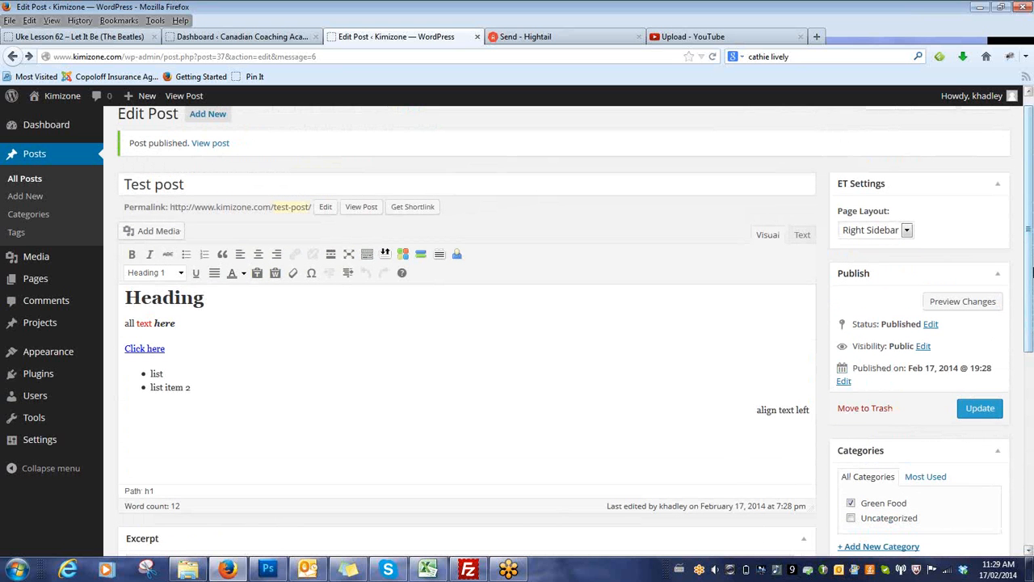
left_click_drag(1030, 283, 1030, 239)
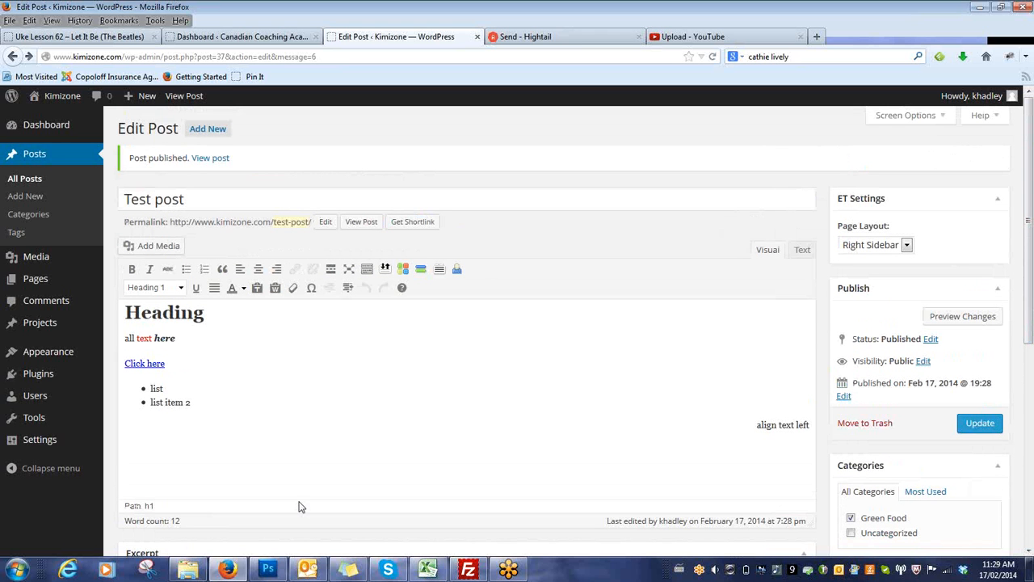
left_click(223, 413)
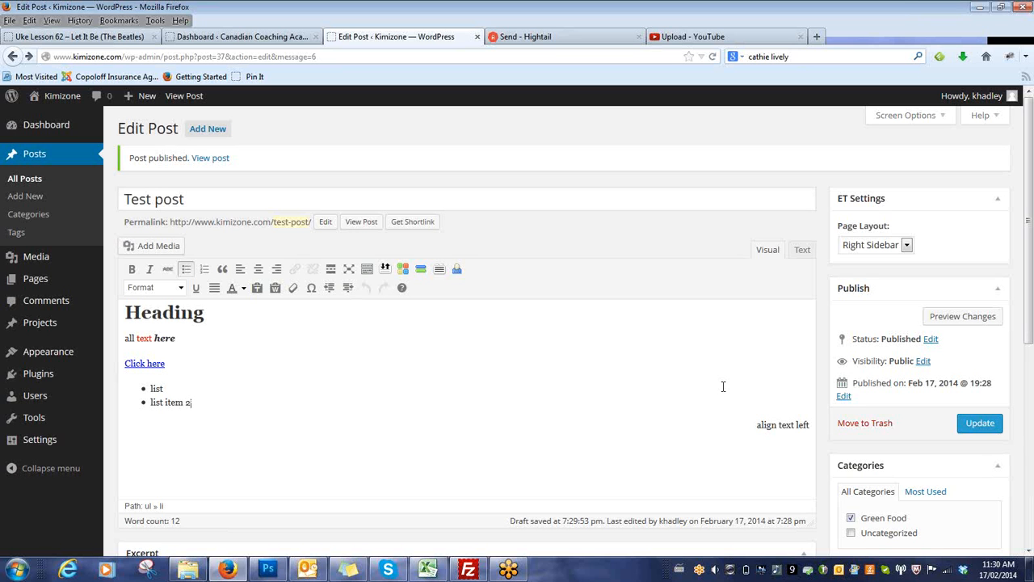
left_click(844, 398)
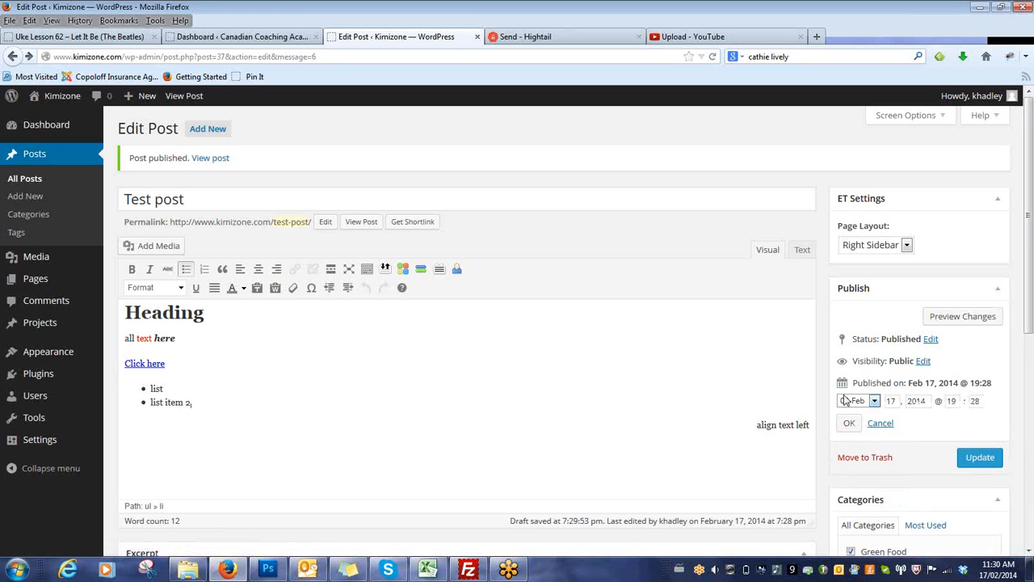
left_click(874, 401)
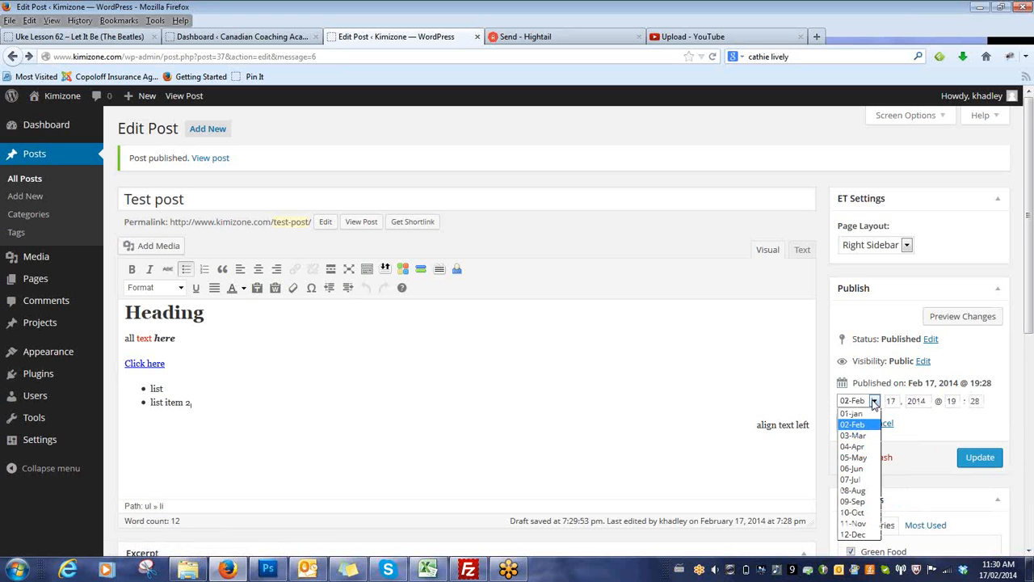
left_click(874, 402)
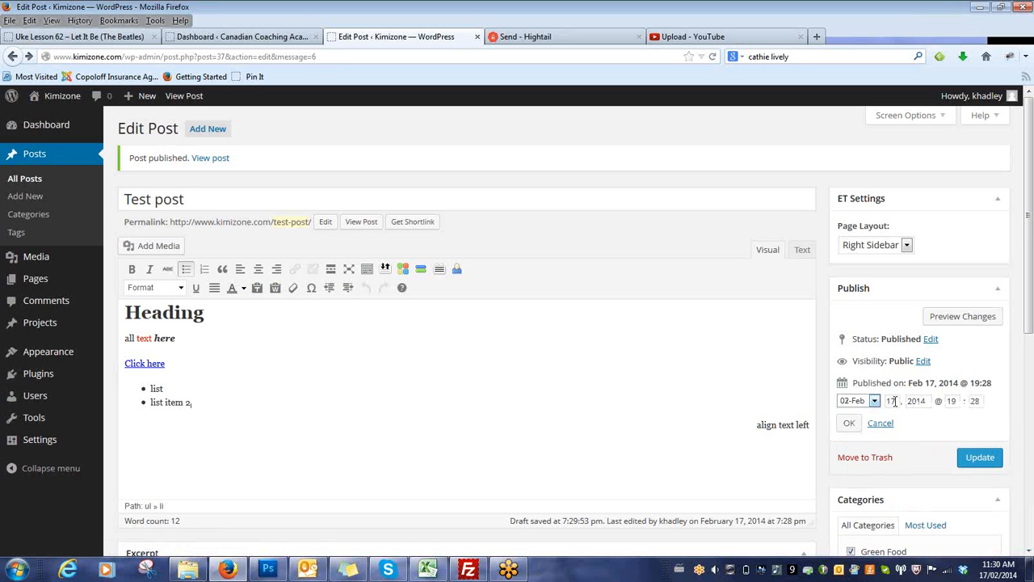
key("Tab")
type("2")
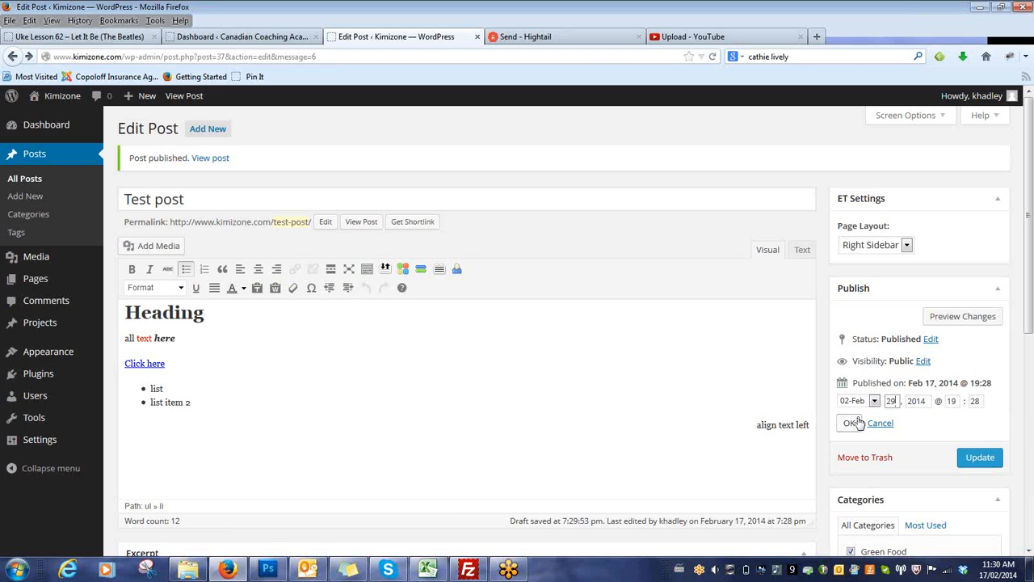
left_click(855, 423)
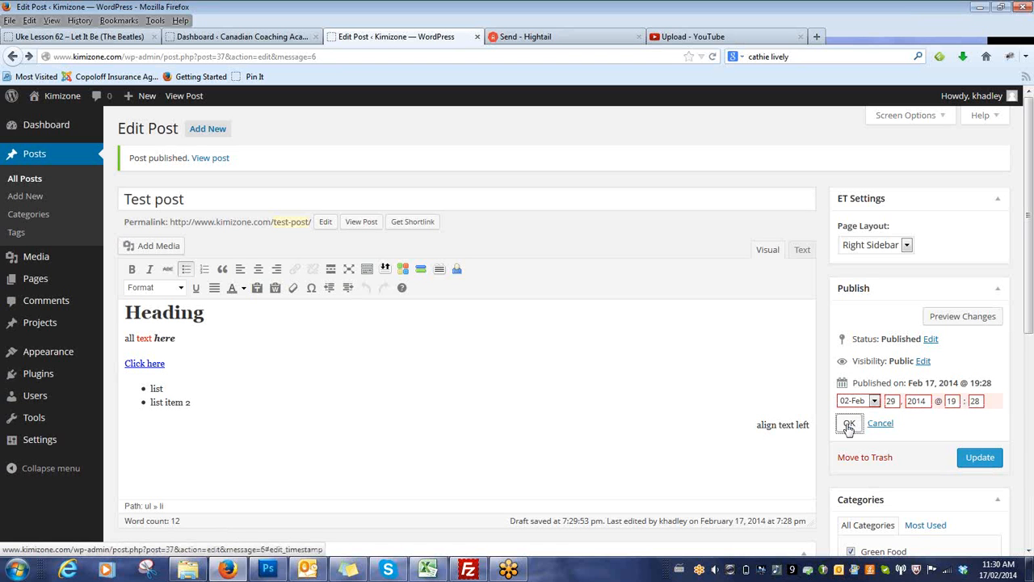
double_click(892, 401)
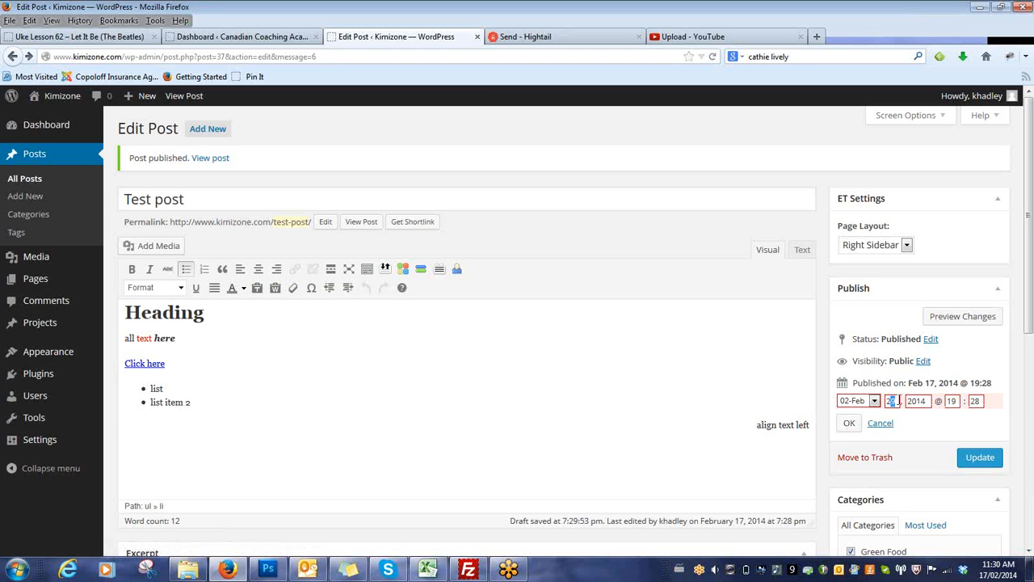
left_click(852, 424)
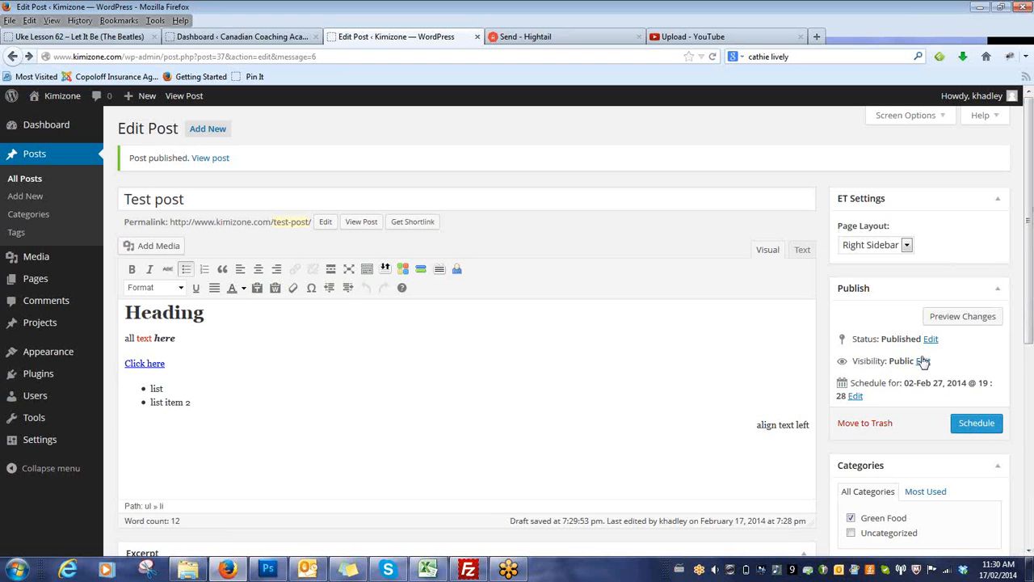
Set the post's publication date back to February 17, 2014 and save the post.
left_click(857, 396)
double_click(893, 413)
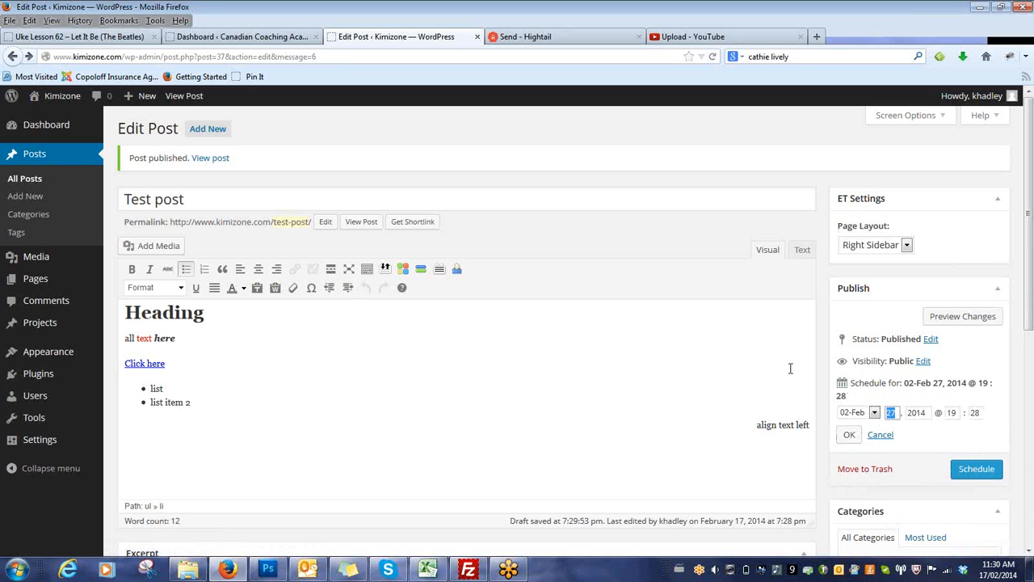
type("17")
left_click(849, 435)
left_click(978, 424)
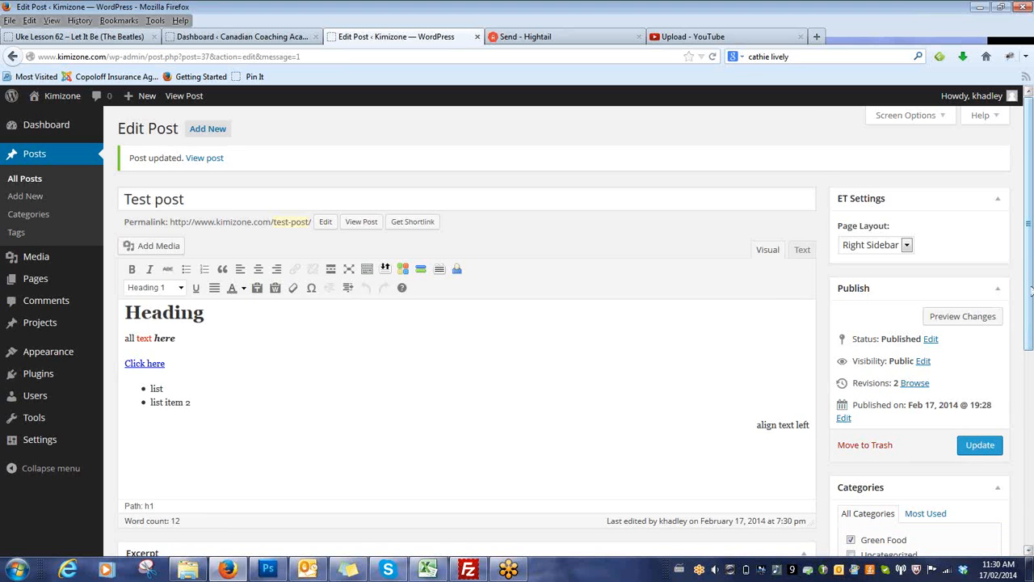
Select background.jpg in the media library and upload the bird photo 67050778-M from the folder above Baskets.
left_click_drag(1031, 291, 313, 392)
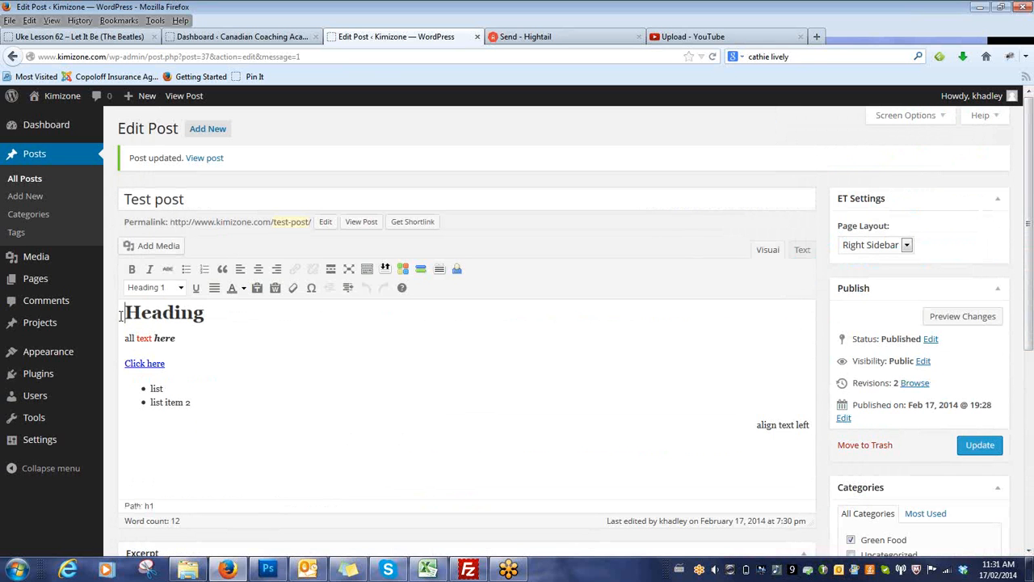
left_click(159, 247)
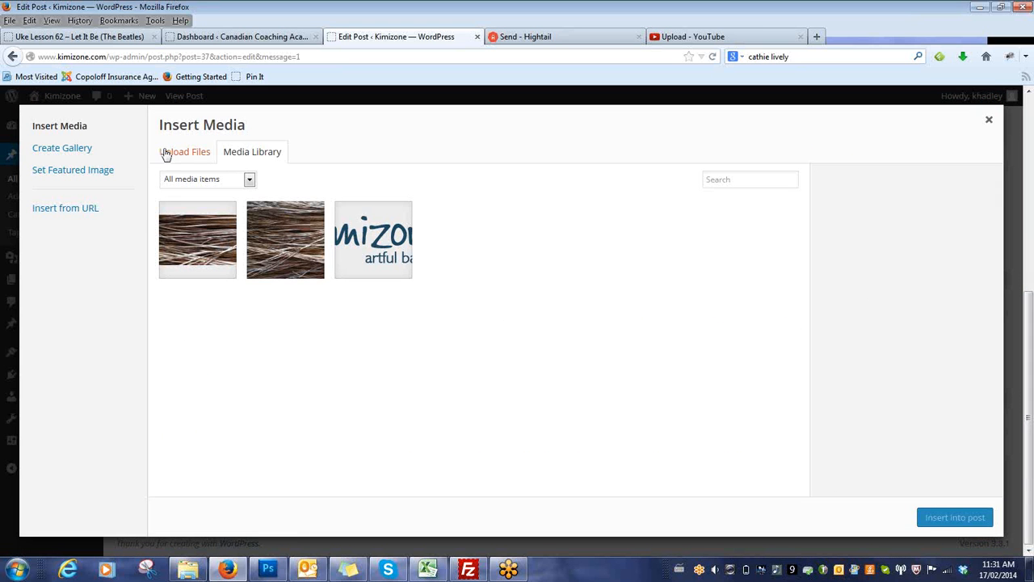
left_click(287, 243)
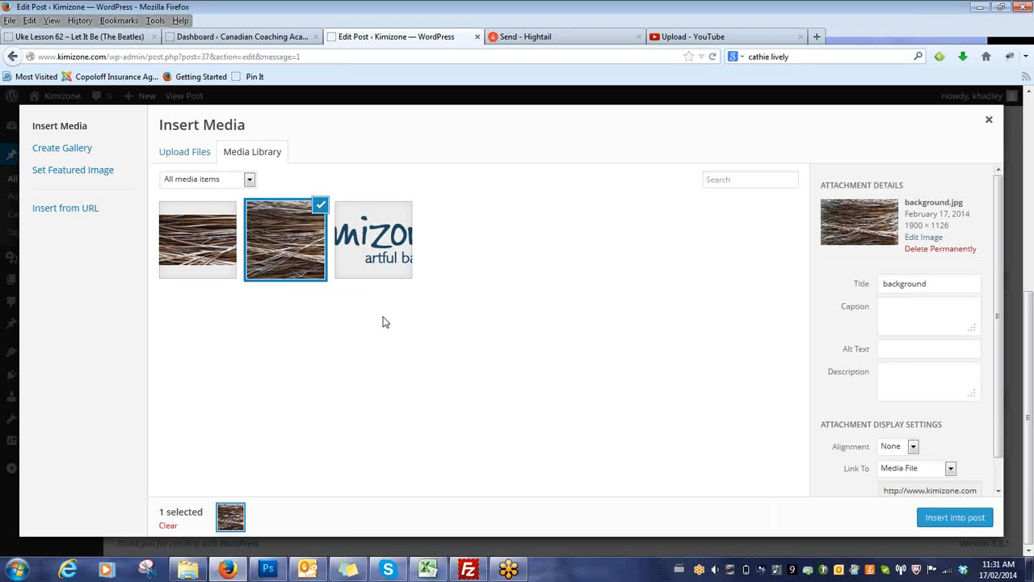
left_click(178, 154)
left_click(573, 353)
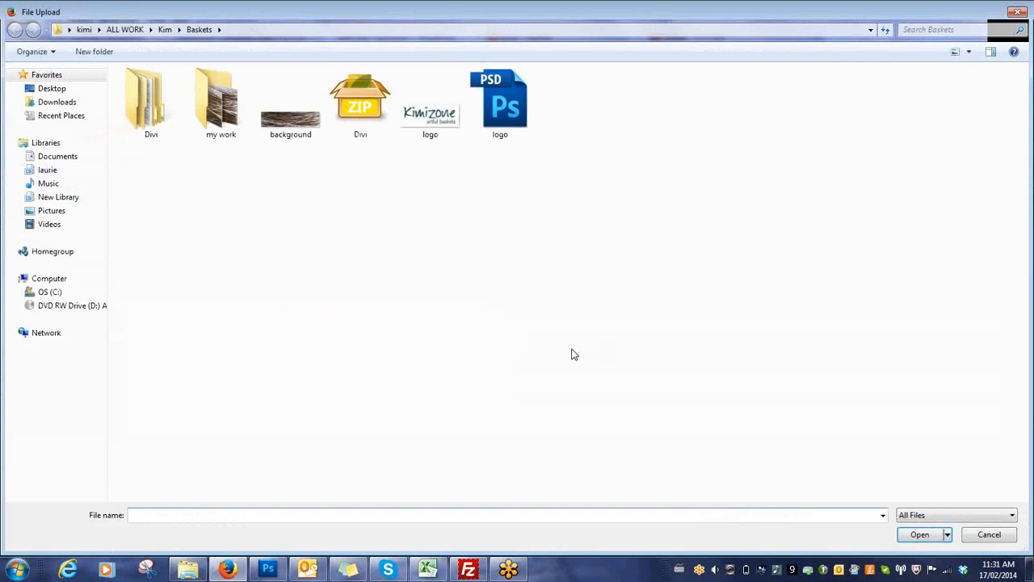
left_click(165, 29)
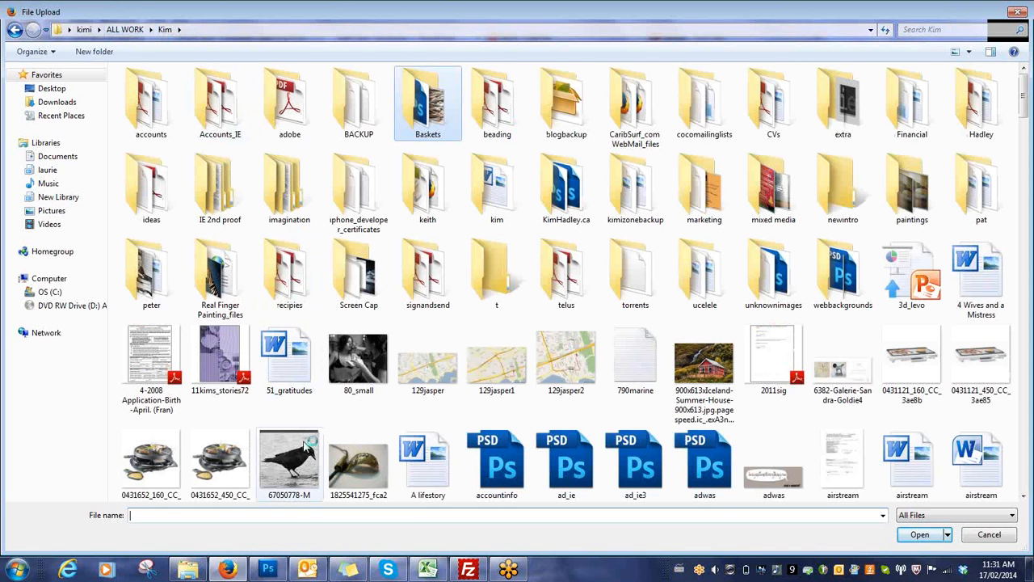
left_click(289, 459)
left_click(920, 534)
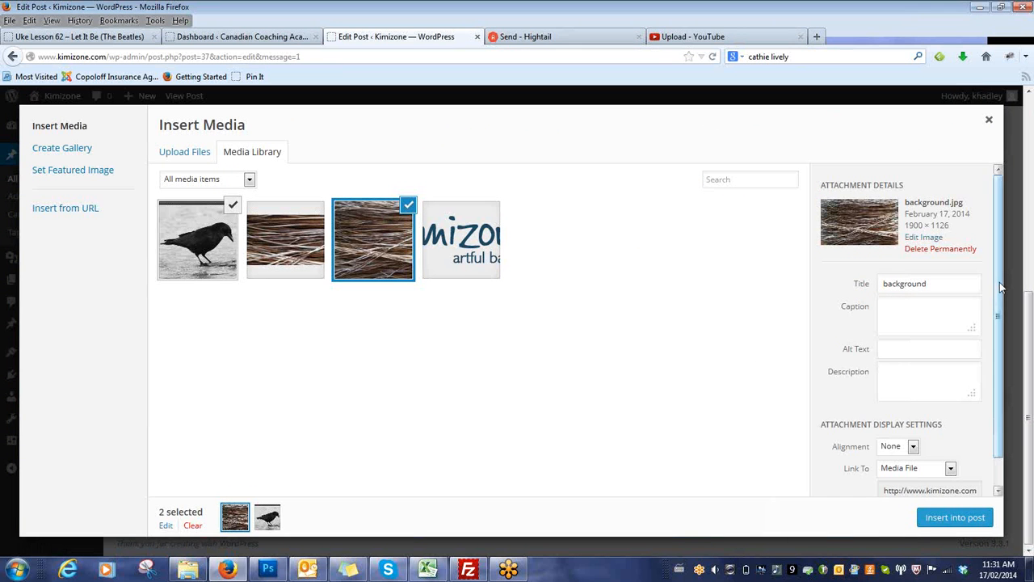
Set background.jpg to Left alignment, keep its size at Medium – 300 × 177, and insert both selected images into the post.
left_click_drag(1000, 287, 1010, 377)
left_click(912, 419)
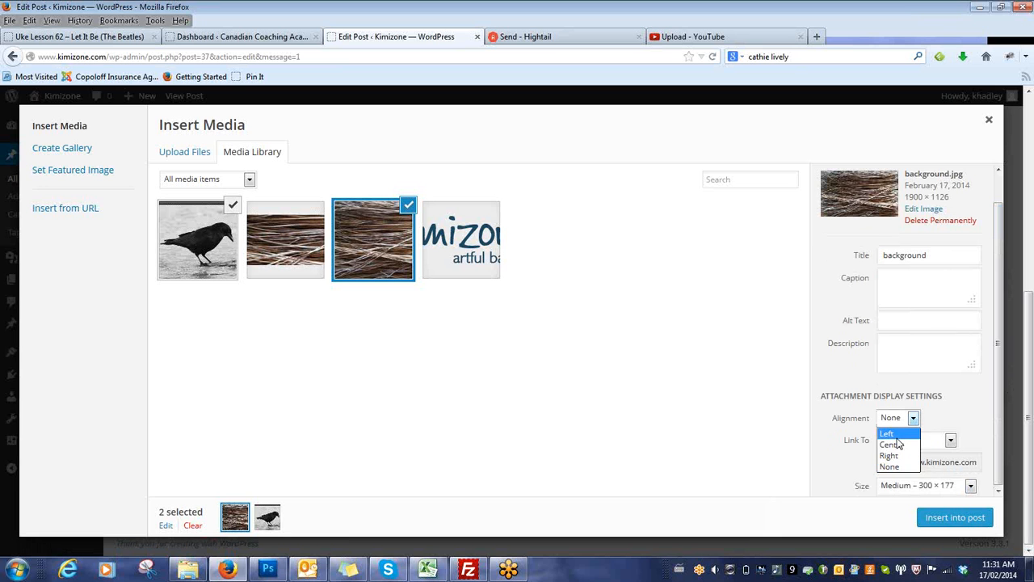
left_click(889, 434)
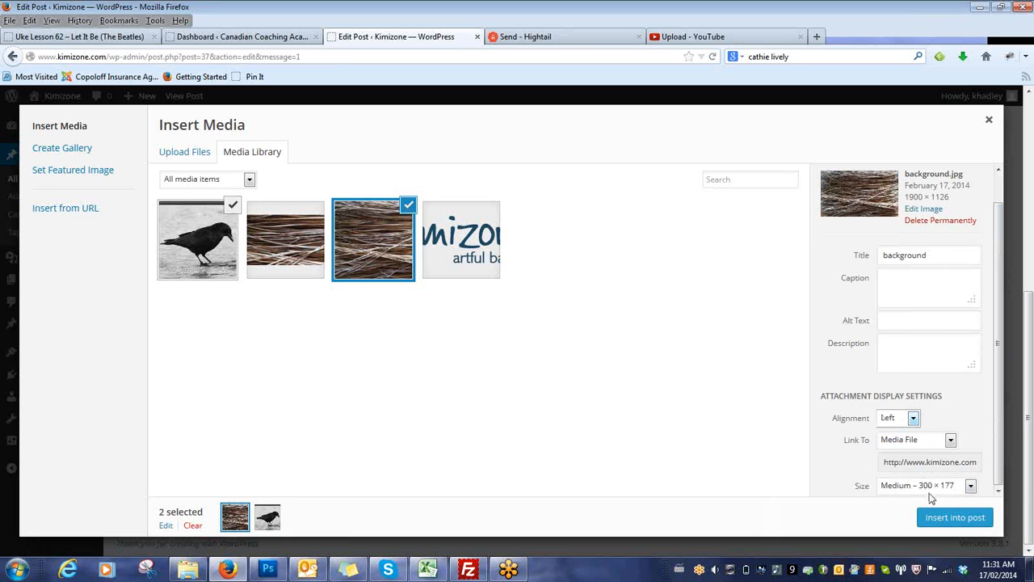
left_click(970, 485)
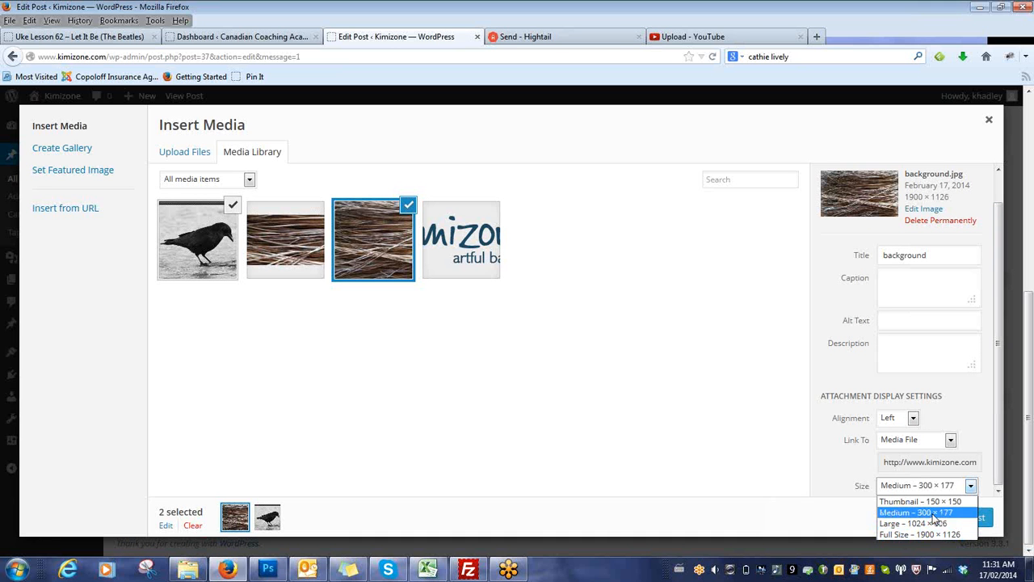
left_click(951, 517)
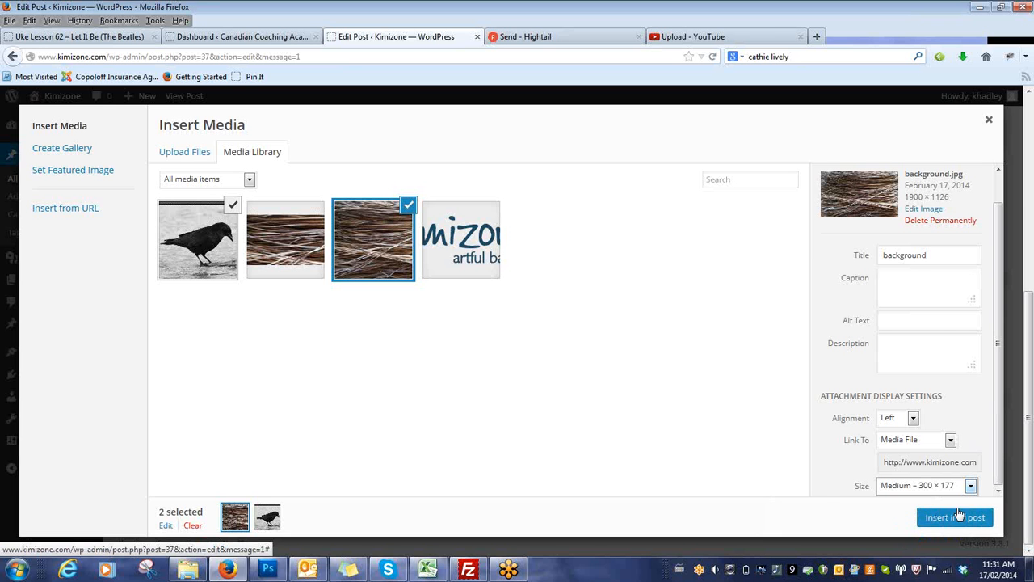
left_click(959, 518)
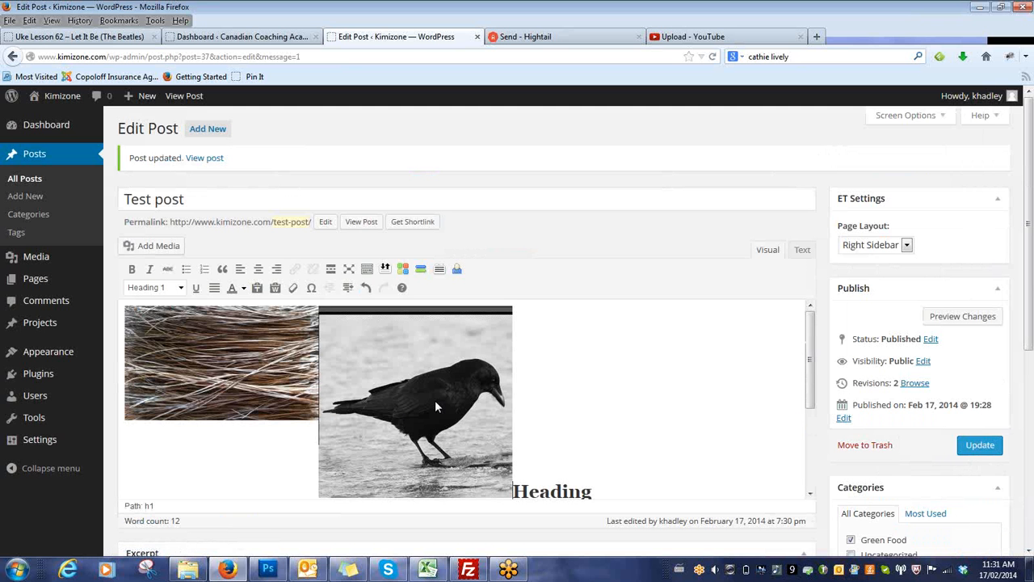
Delete the background image from the post and set the bird image's alignment to Left.
left_click(223, 407)
key("Delete")
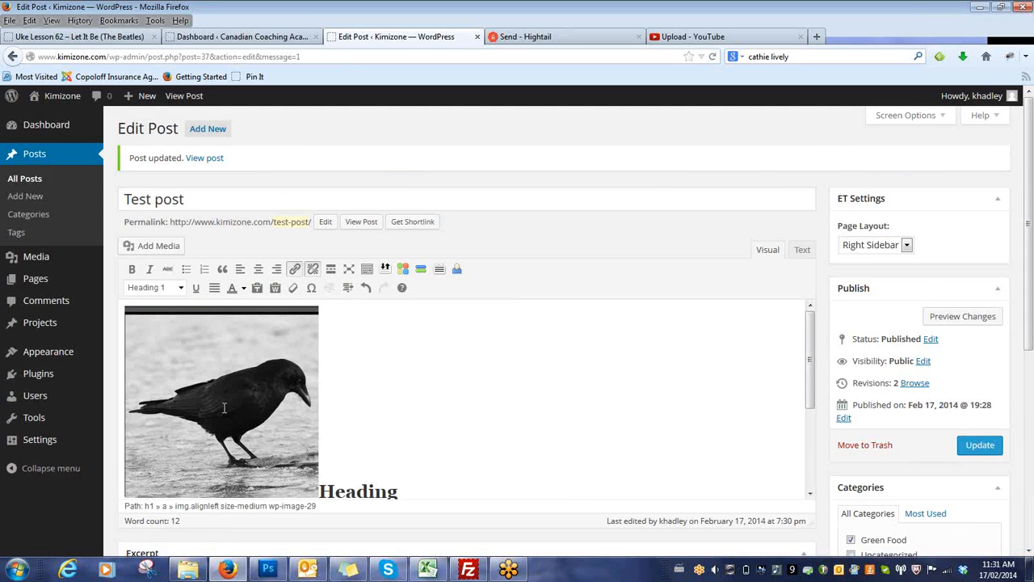
left_click(246, 424)
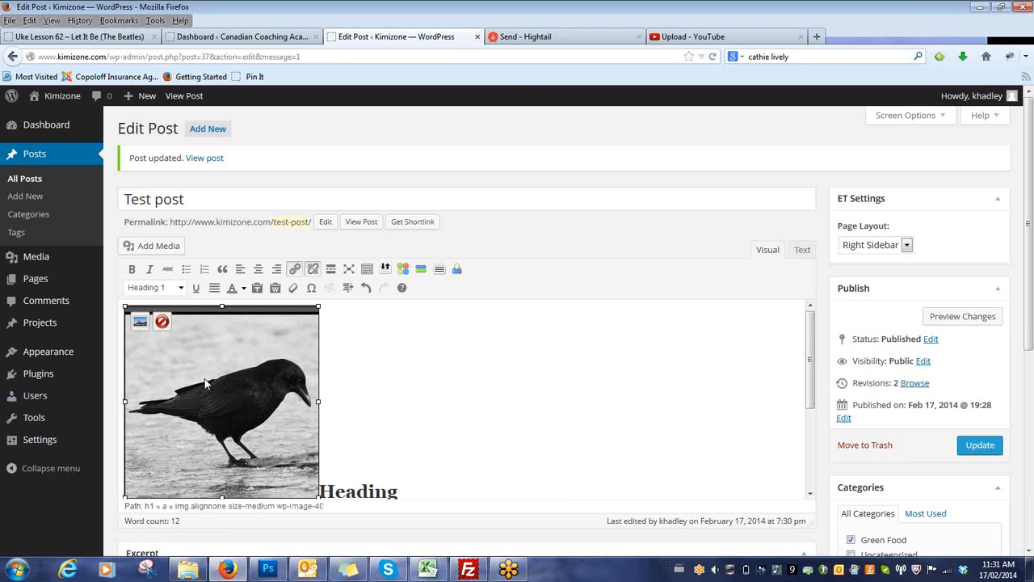
left_click(140, 322)
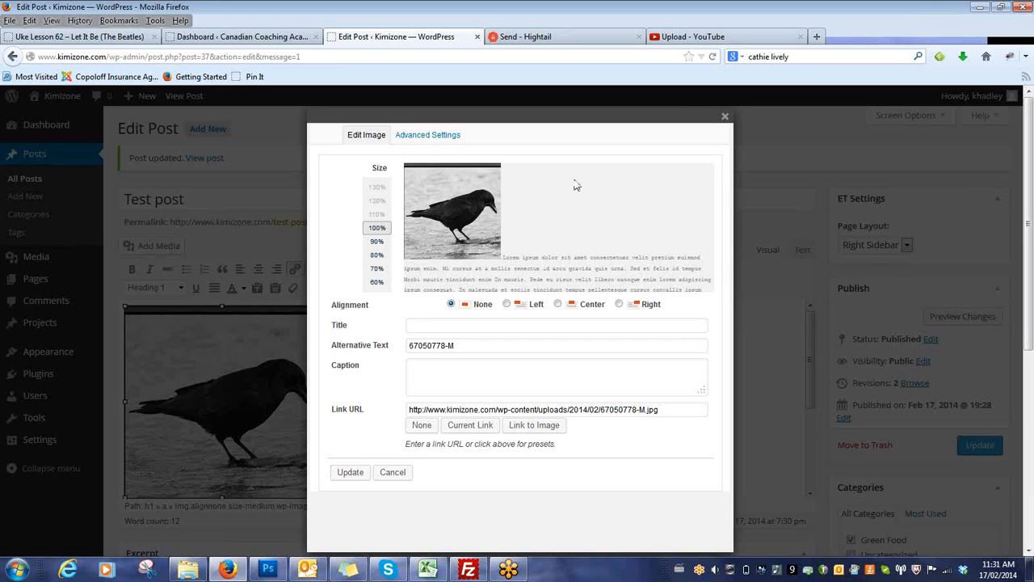
left_click(507, 305)
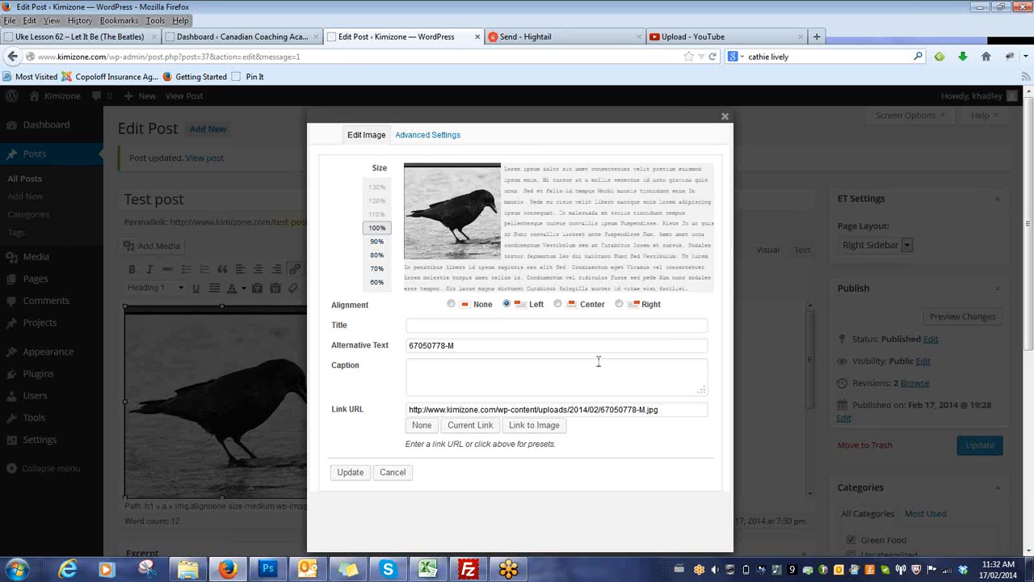
left_click(362, 472)
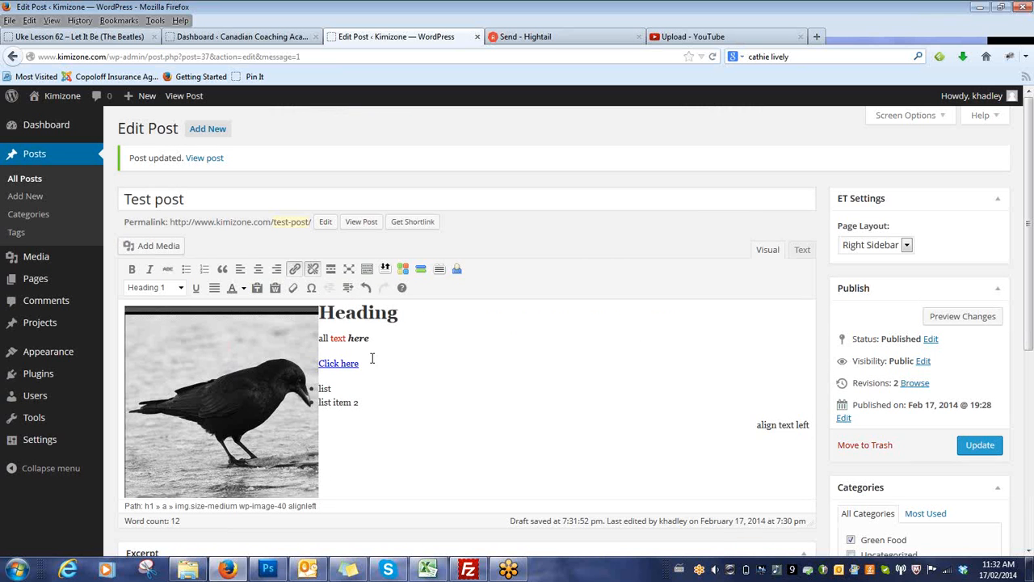
Reopen the bird image's settings and change its alignment to Right.
left_click(282, 375)
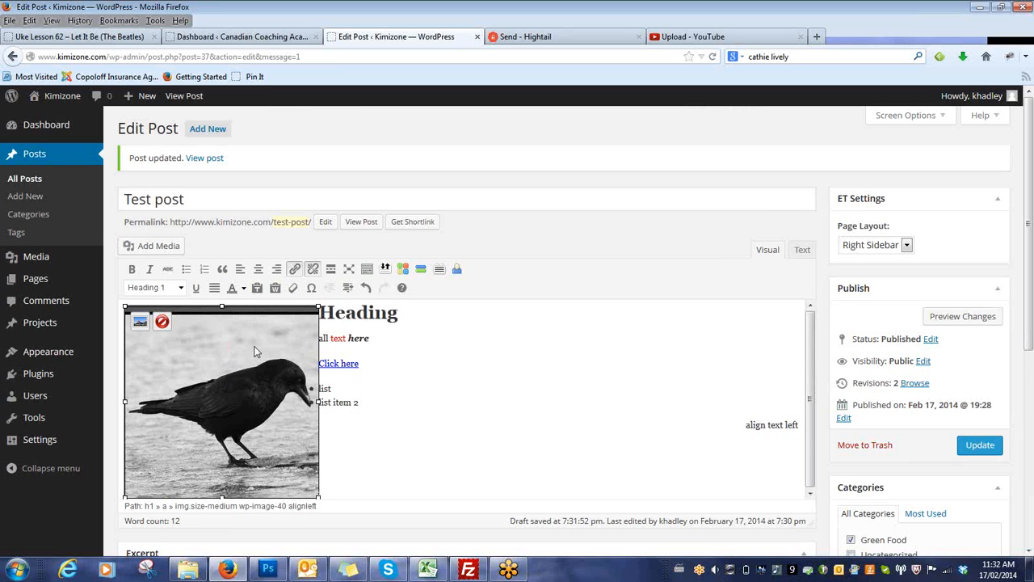
left_click(416, 373)
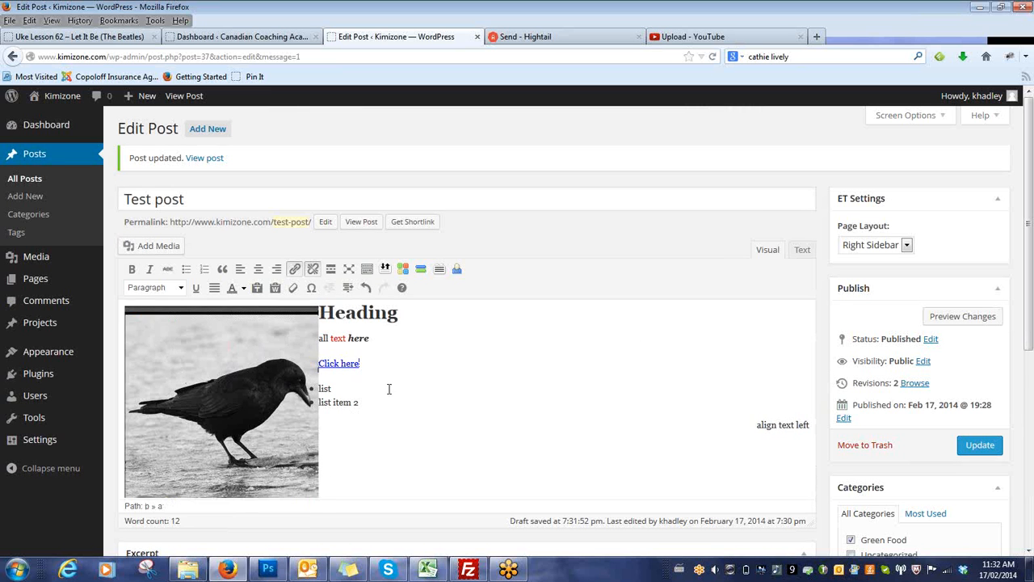
left_click(179, 396)
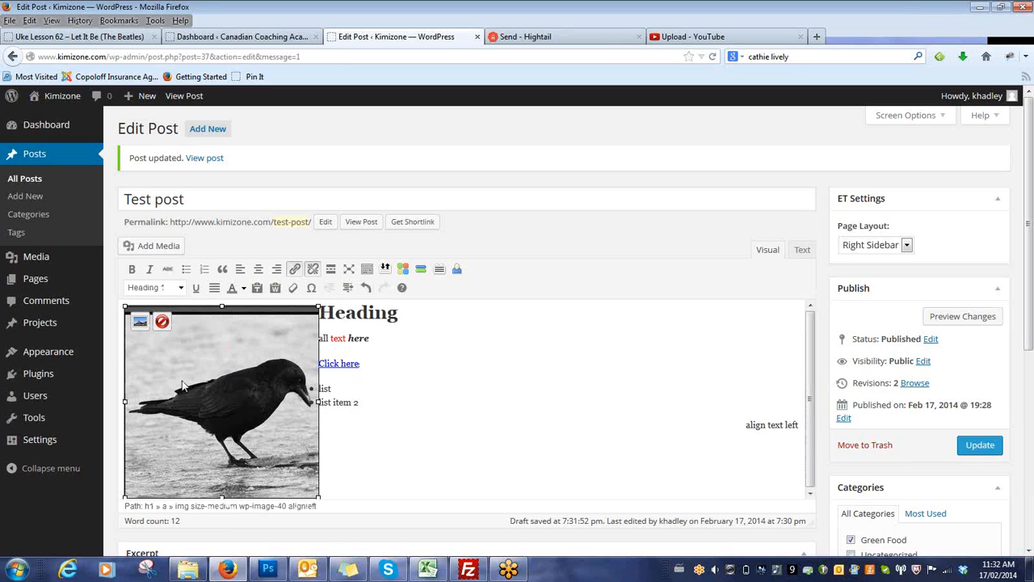
left_click(139, 322)
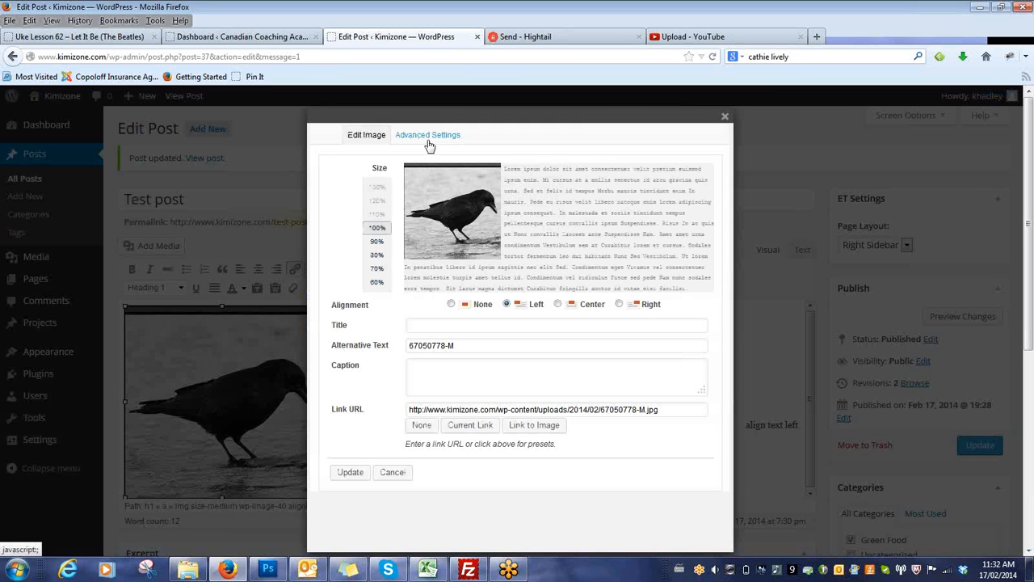
left_click(639, 307)
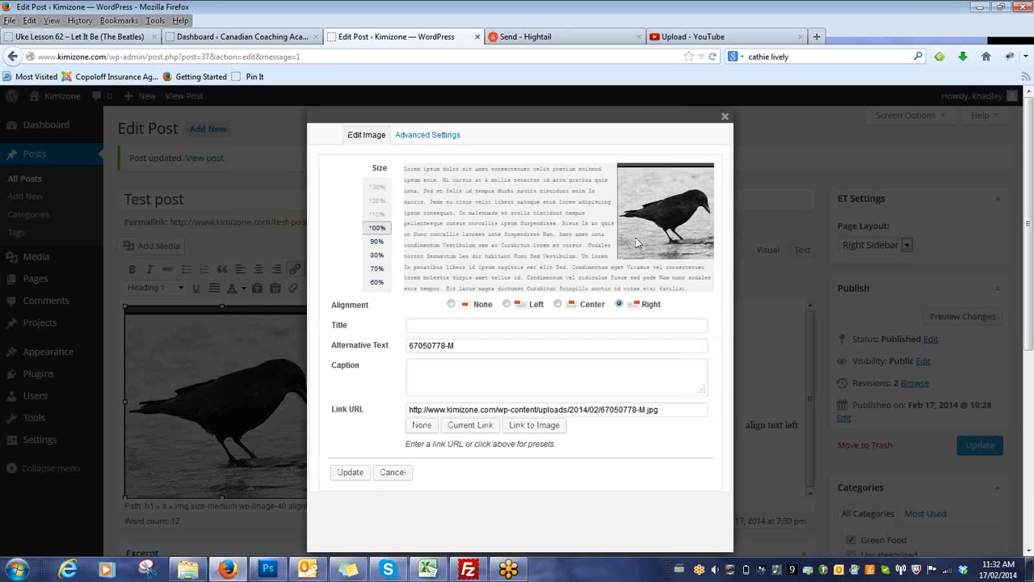
Set the bird image's vertical and horizontal space to 6 in its advanced image settings.
left_click(447, 139)
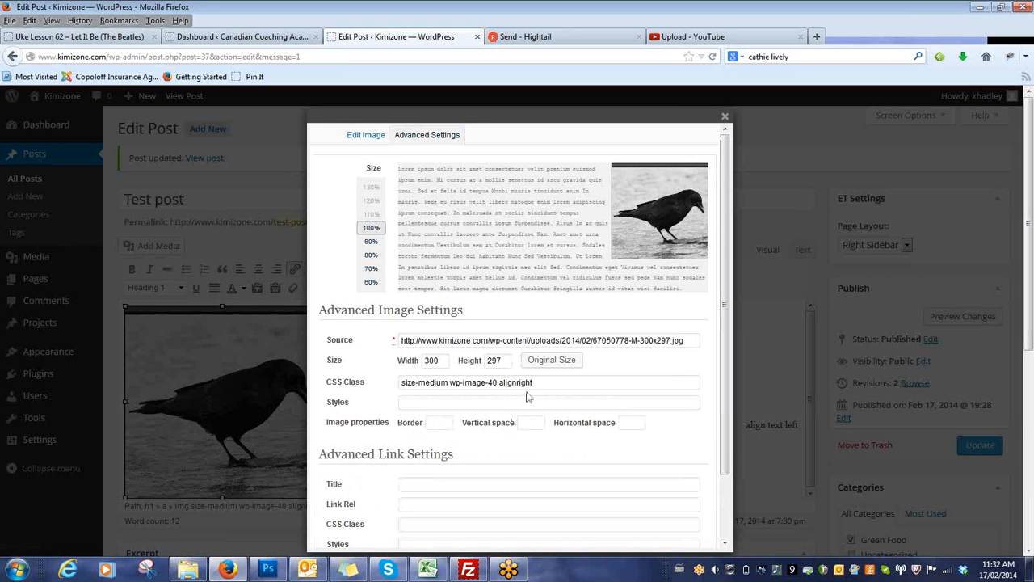
left_click(532, 426)
type("6")
left_click(625, 424)
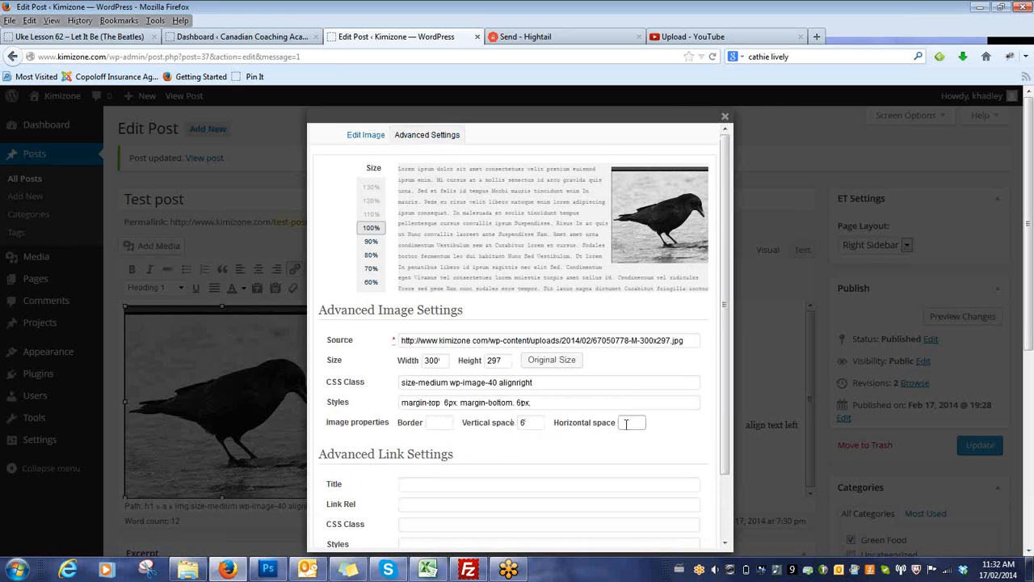
type("6")
left_click(538, 421)
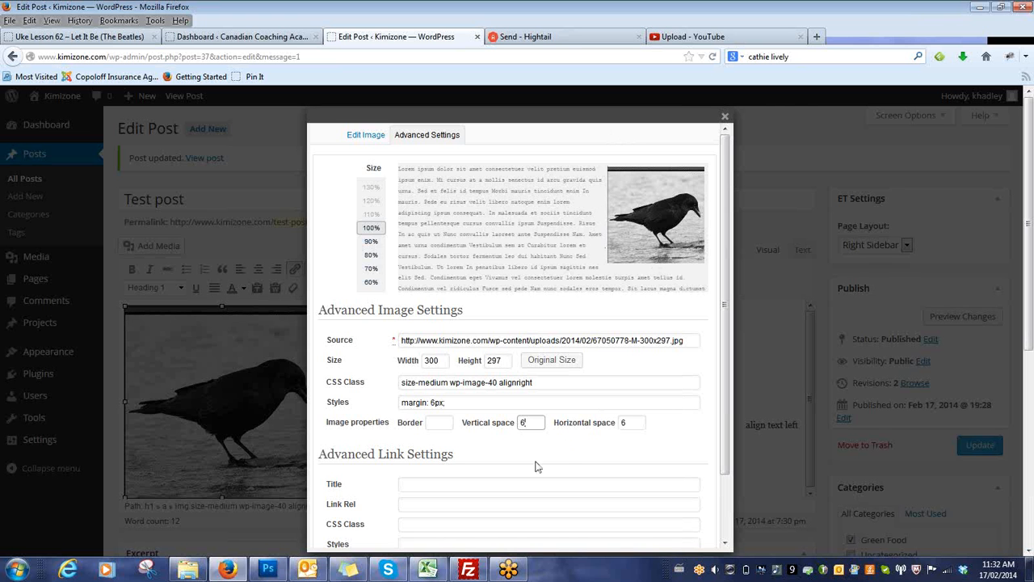
key("BackSpace")
type("5")
scroll(728, 488, "down", 2)
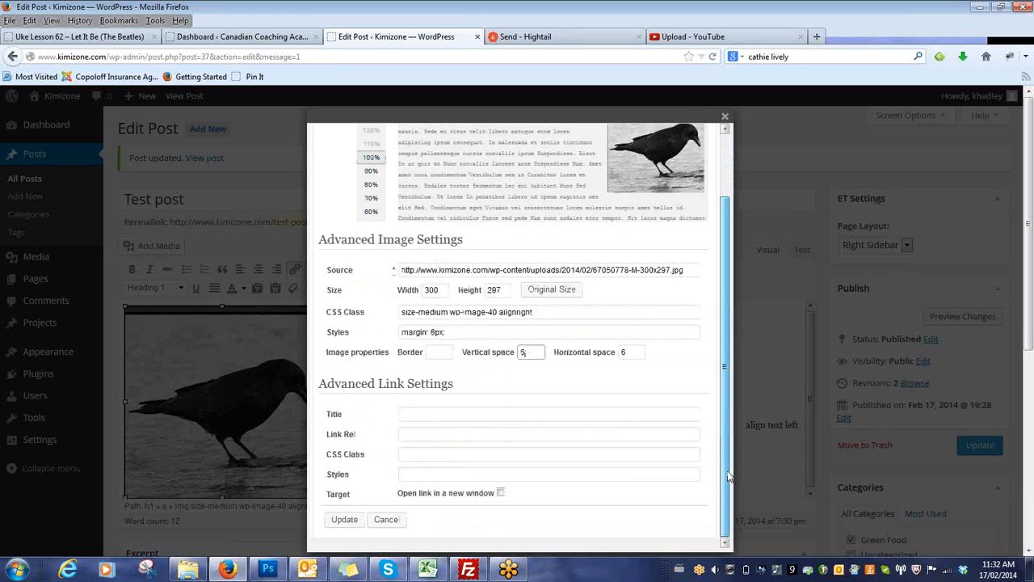
Give the bird image a border of 1 and apply the image settings to the post.
left_click(436, 352)
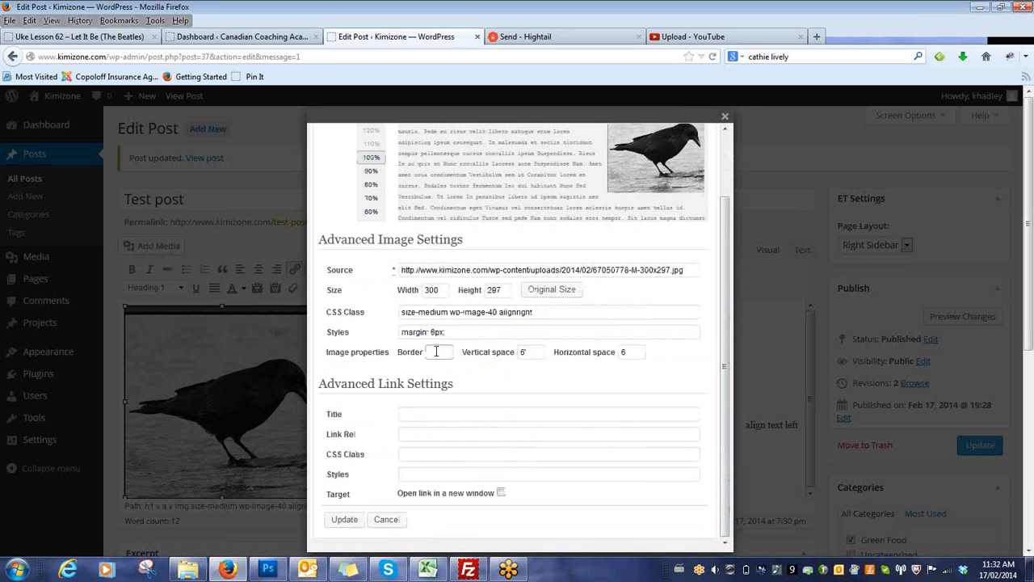
type("1")
left_click(530, 391)
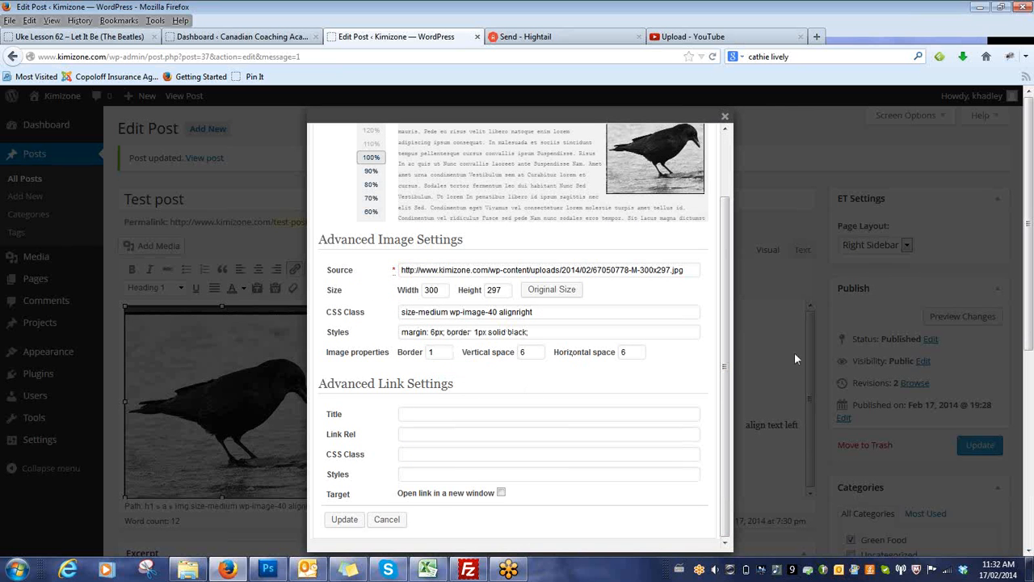
left_click(348, 521)
left_click(346, 520)
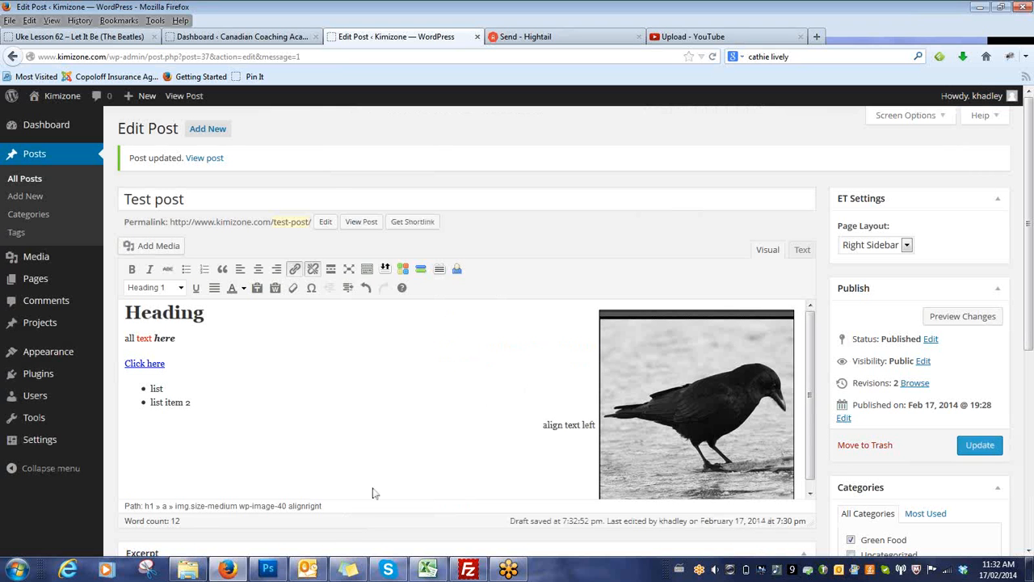
Check the bird image's placement beside the "align text left" line and update the post.
left_click(693, 404)
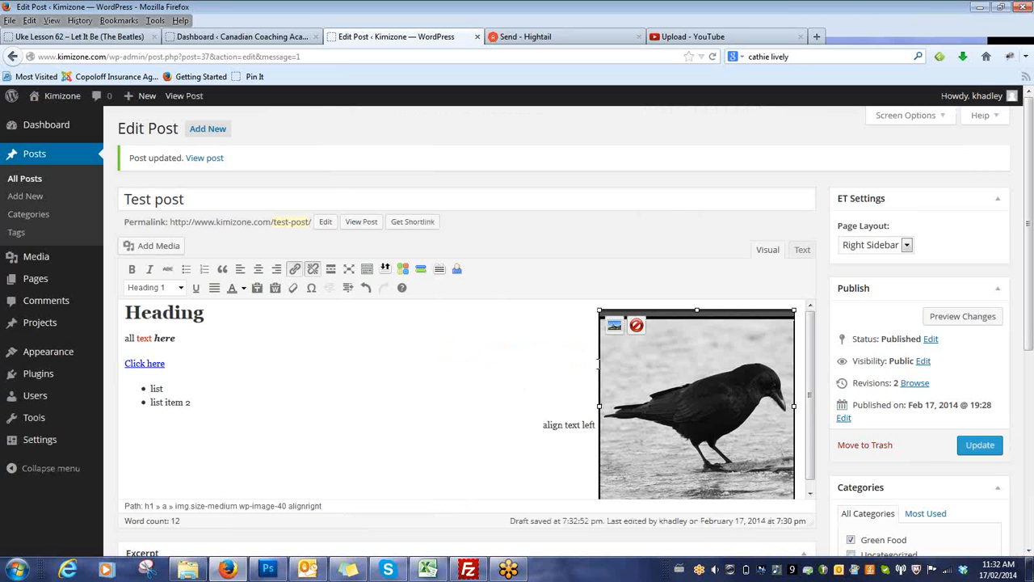
left_click(595, 426)
left_click(593, 420)
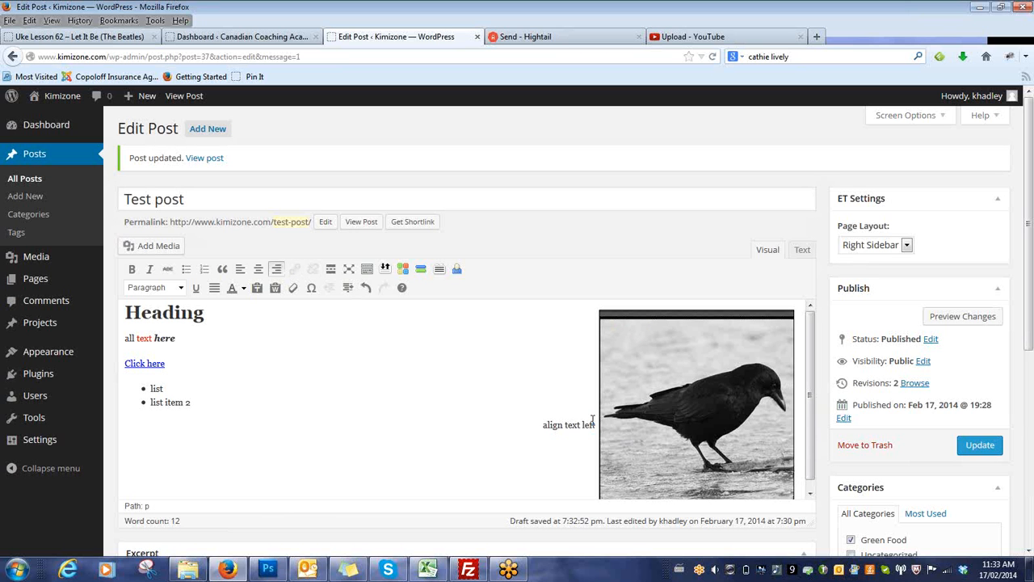
left_click_drag(811, 392, 842, 202)
left_click(982, 445)
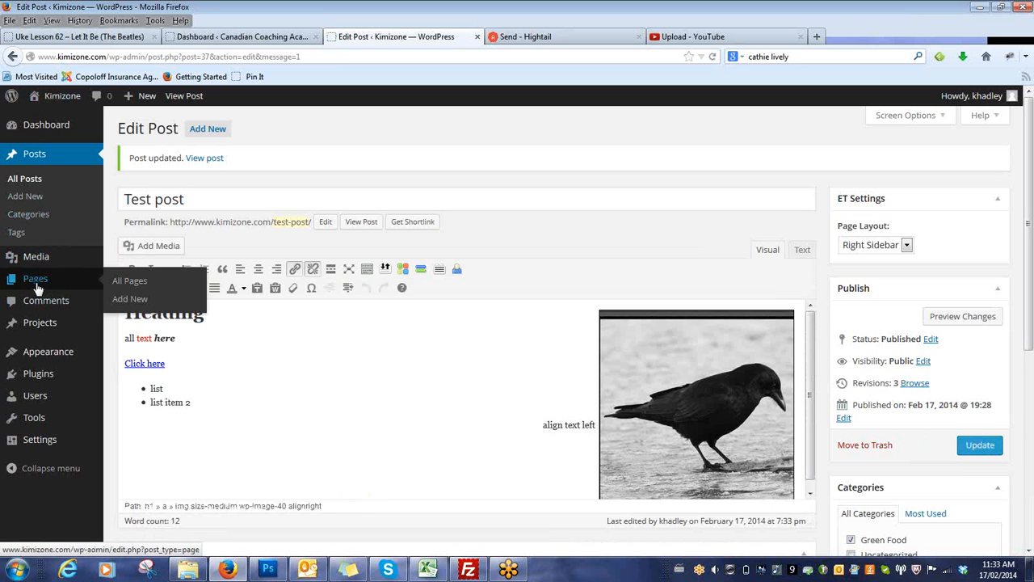
Create a new page titled "About Us" with the body text "content here".
left_click(37, 285)
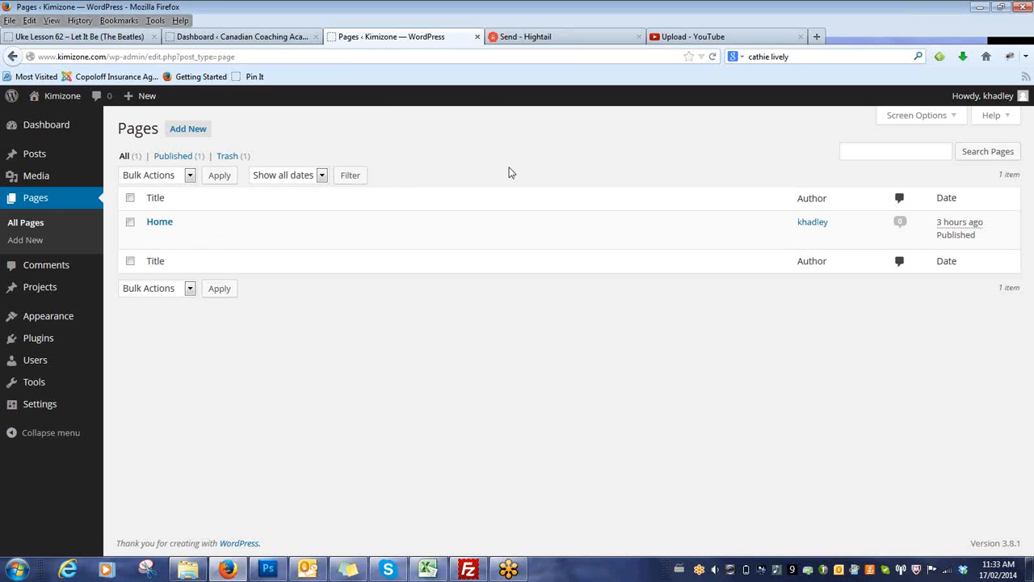
mouse_move(51, 162)
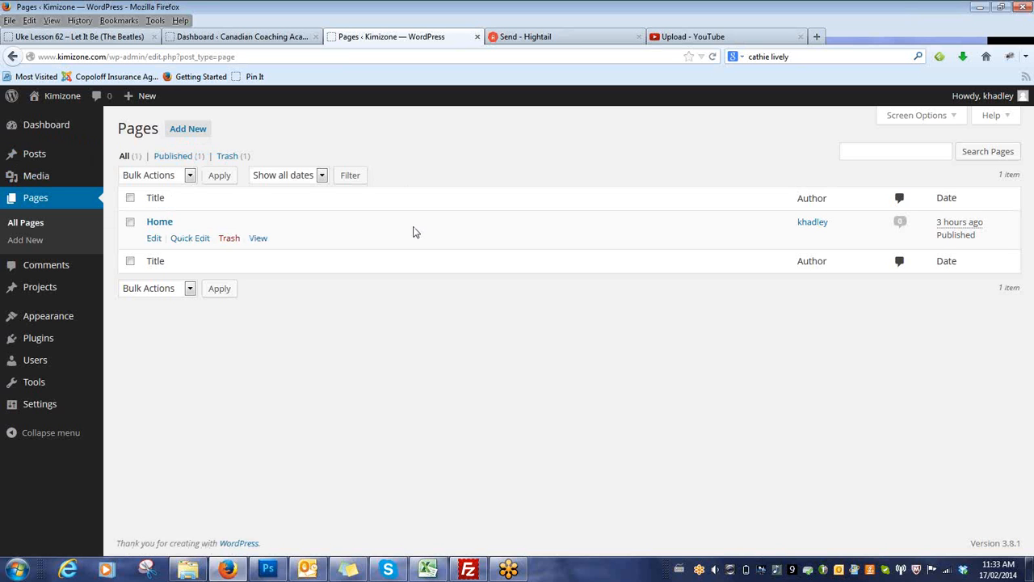
left_click(188, 130)
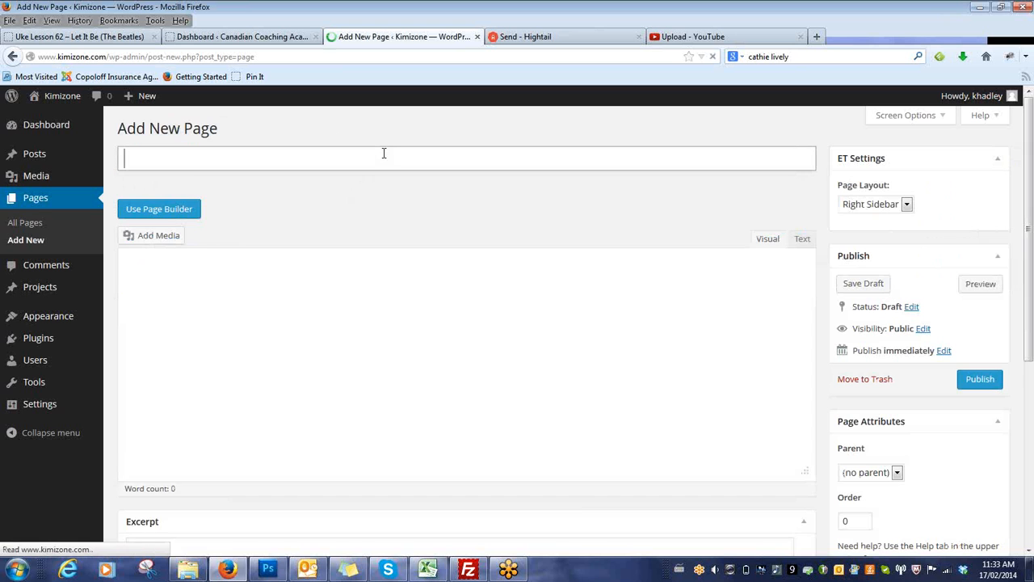
type("About Us")
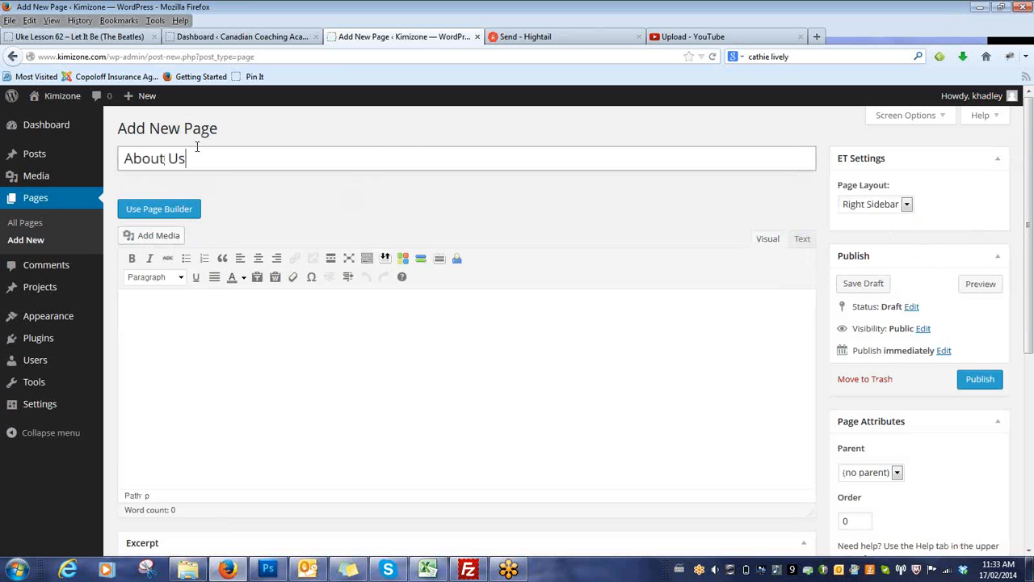
left_click(219, 323)
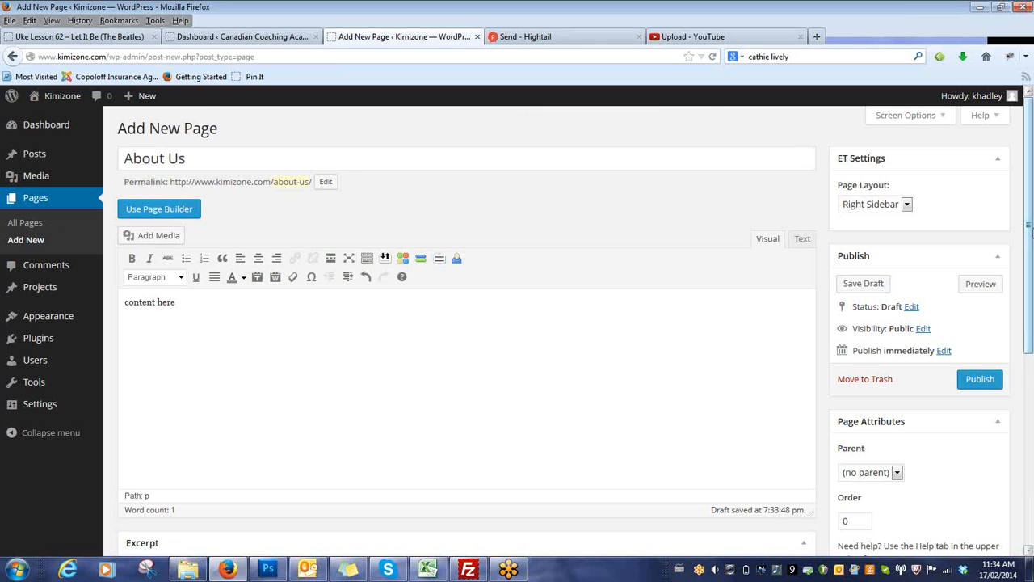
Look over the About Us page's attributes and publish the page.
scroll(831, 335, "down", 3)
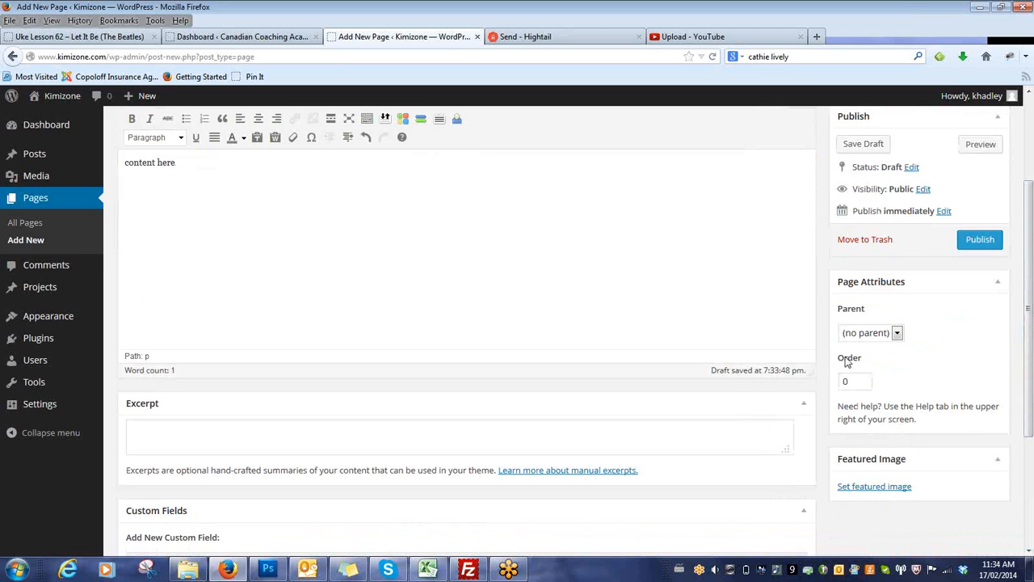
left_click_drag(1031, 331, 1032, 146)
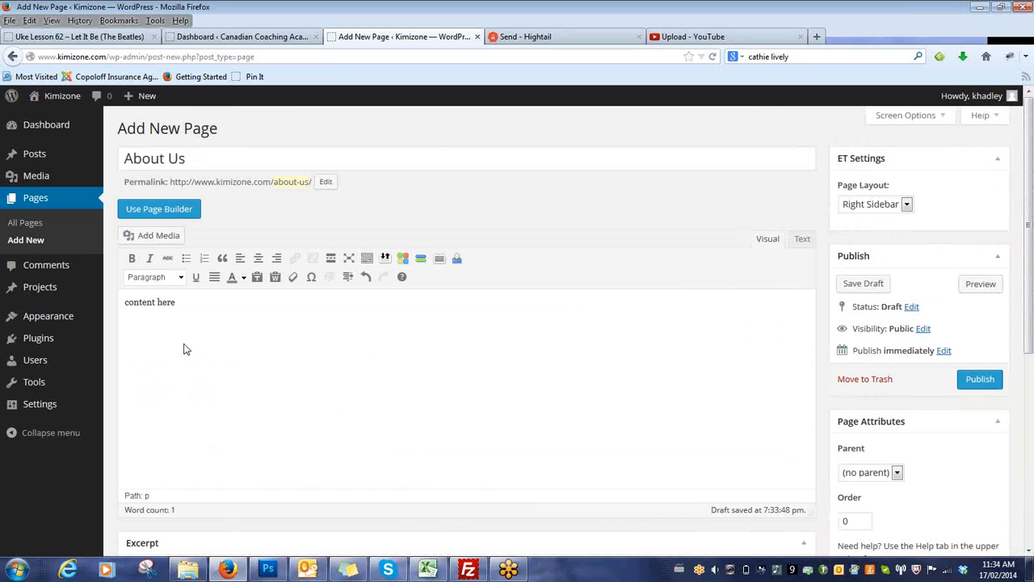
left_click(979, 382)
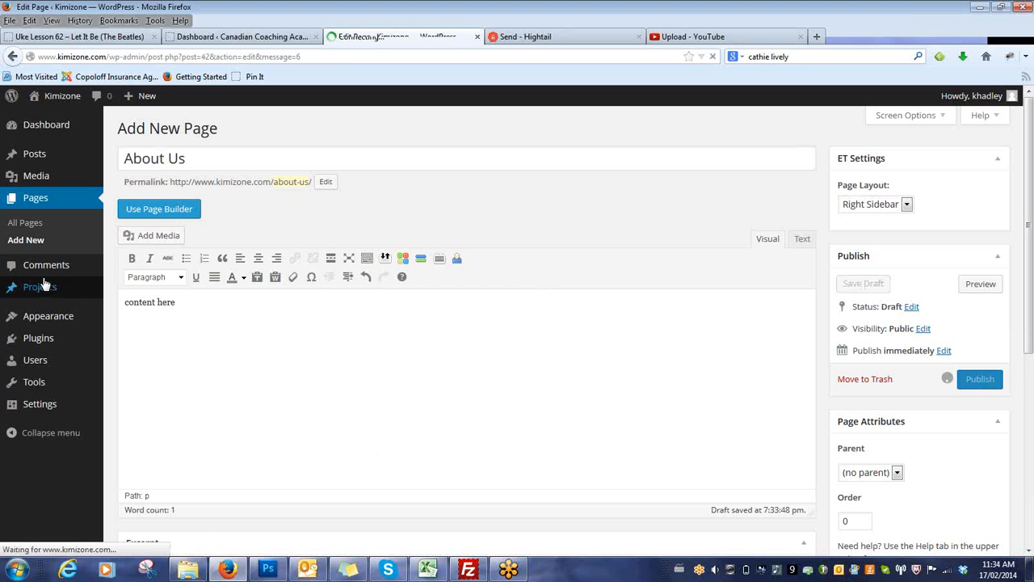
Check the list of all pages and the live site's navigation for the About Us page, and return to the list.
left_click(27, 226)
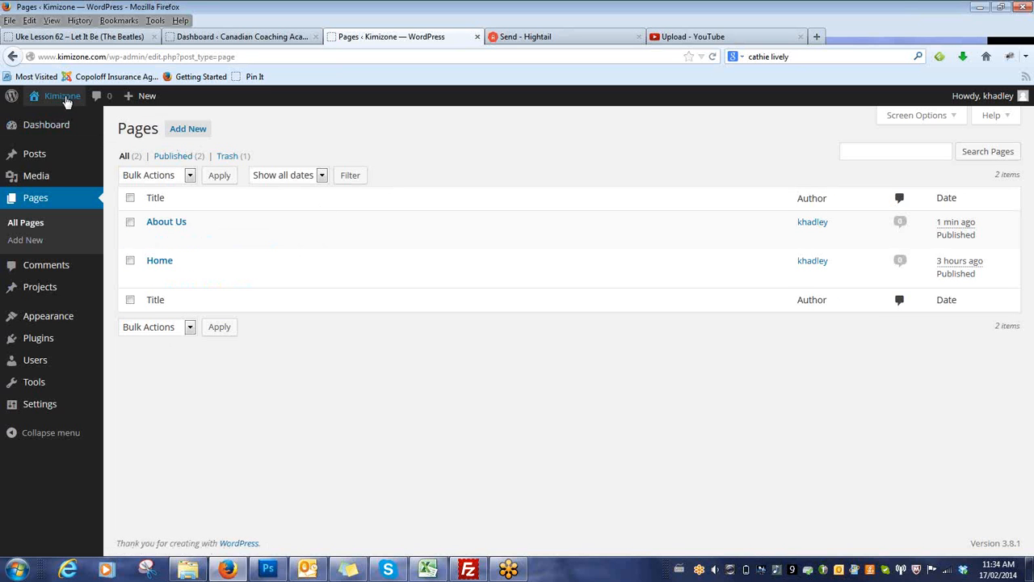
left_click(50, 121)
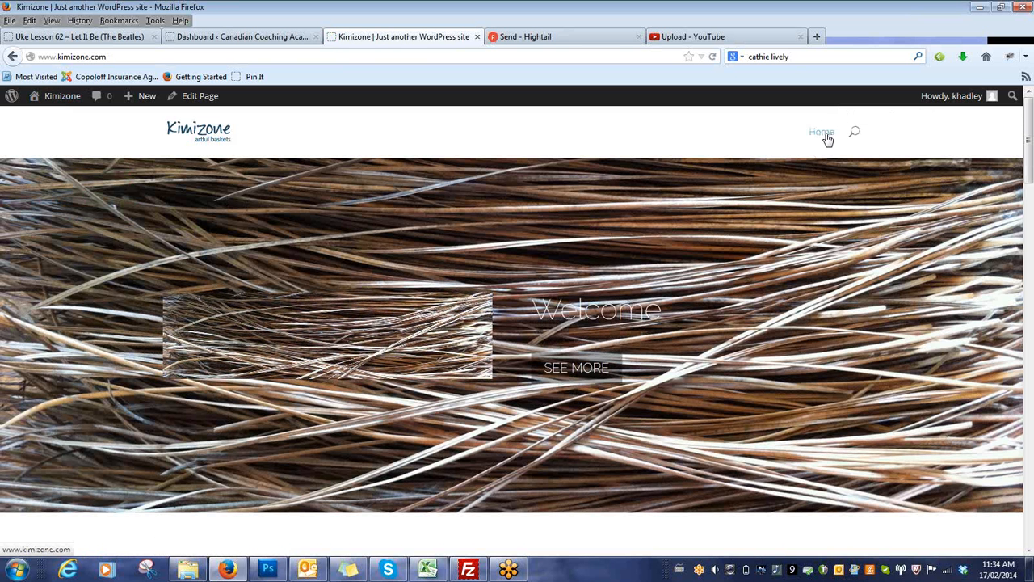
left_click(12, 57)
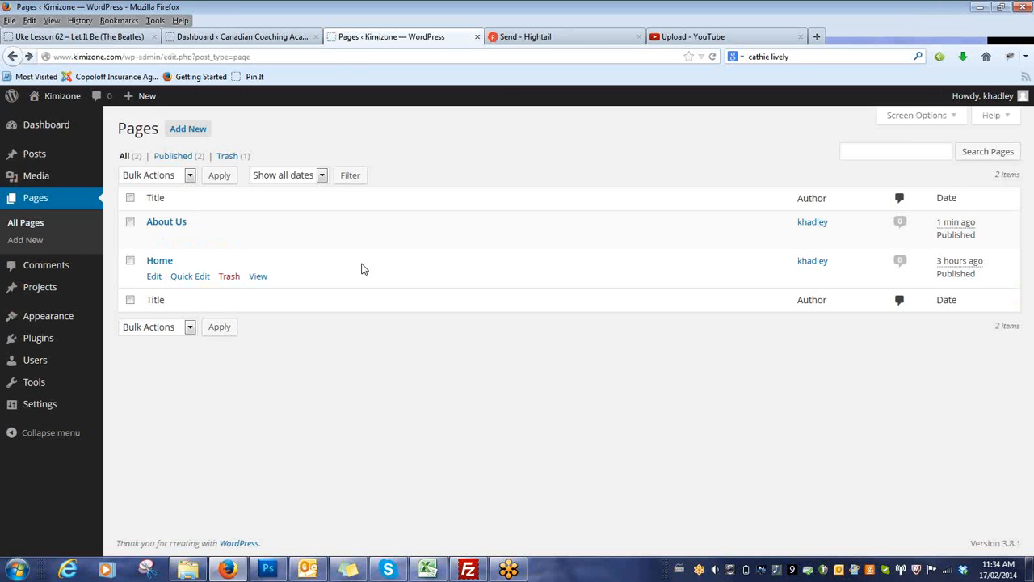
Add the About Us page to the navigation menu Menu 1.
mouse_move(91, 329)
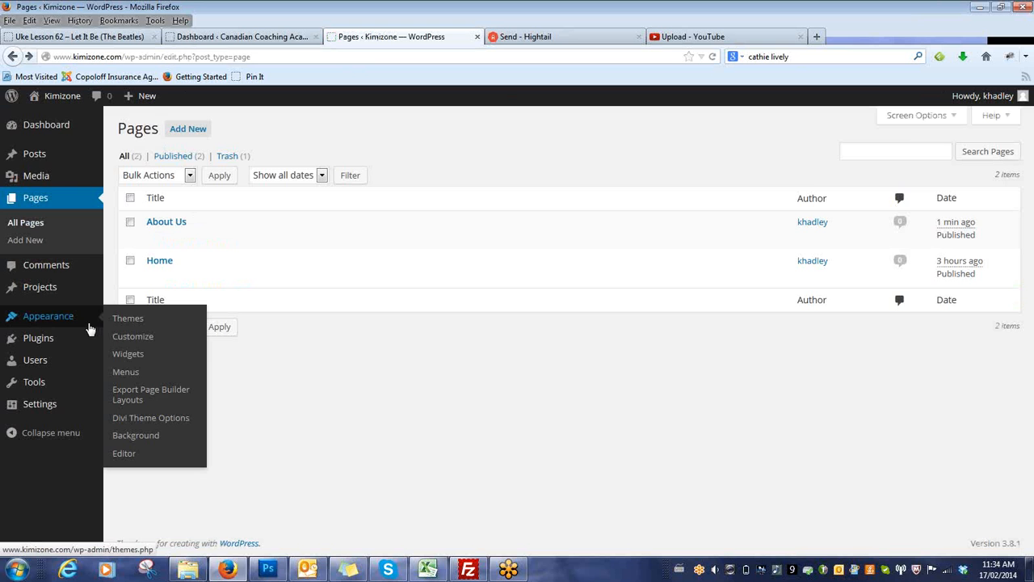
left_click(129, 374)
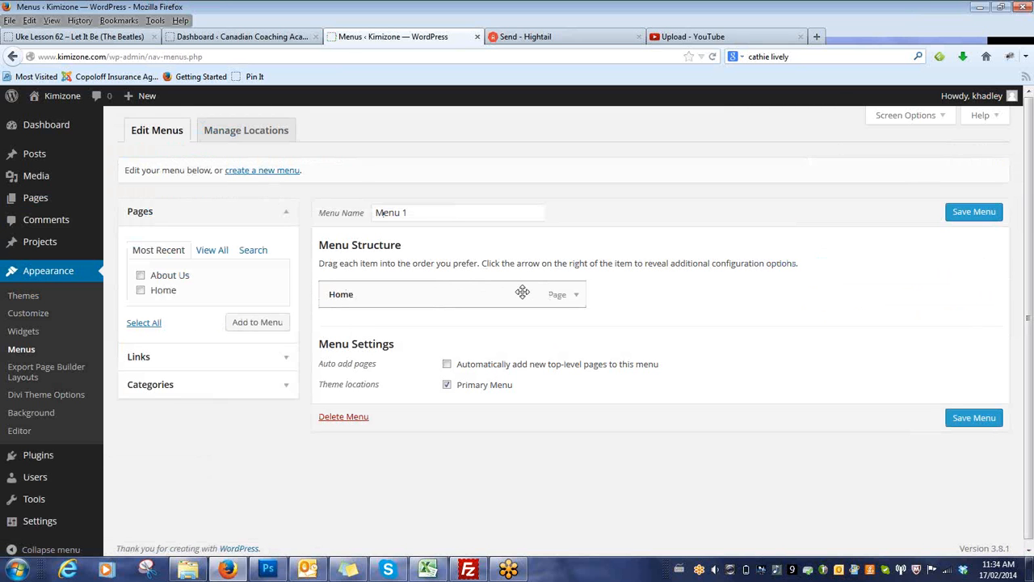
left_click(250, 323)
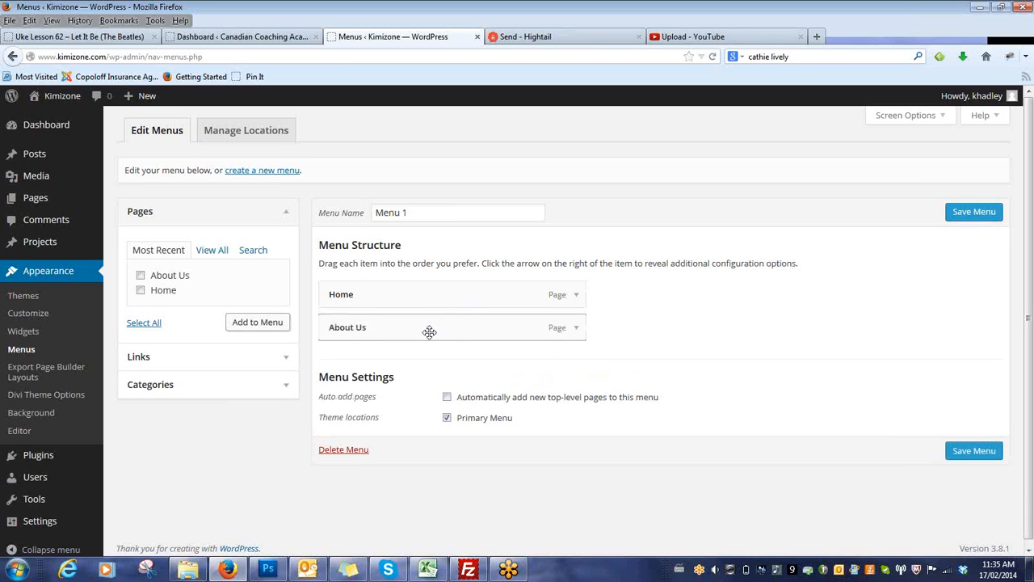
Nest About Us under Home, move it back to the top level and save the menu.
left_click_drag(430, 331, 463, 329)
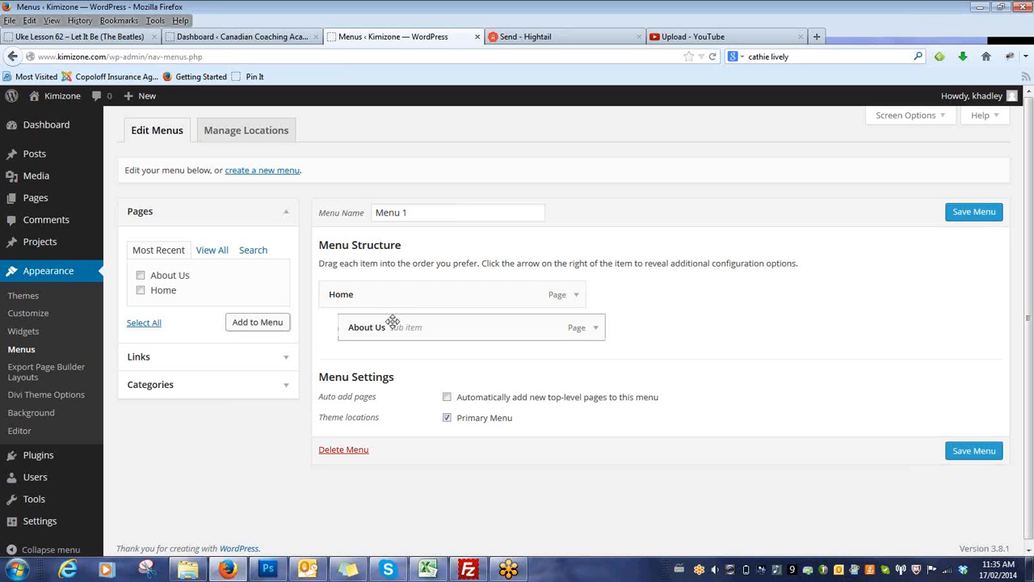
mouse_move(393, 328)
left_mouse_down()
mouse_move(376, 327)
mouse_move(380, 317)
left_mouse_up()
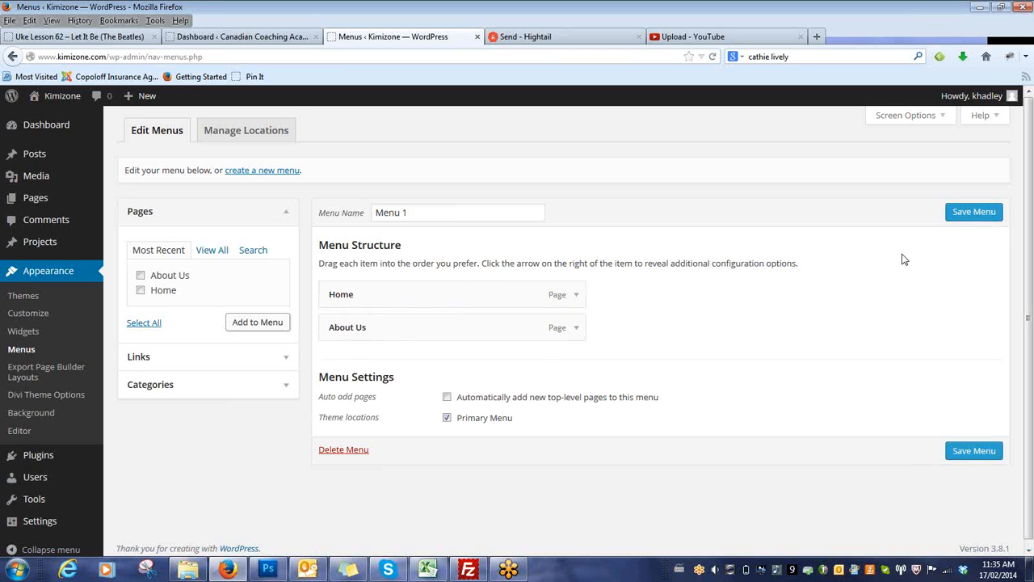
left_click(990, 211)
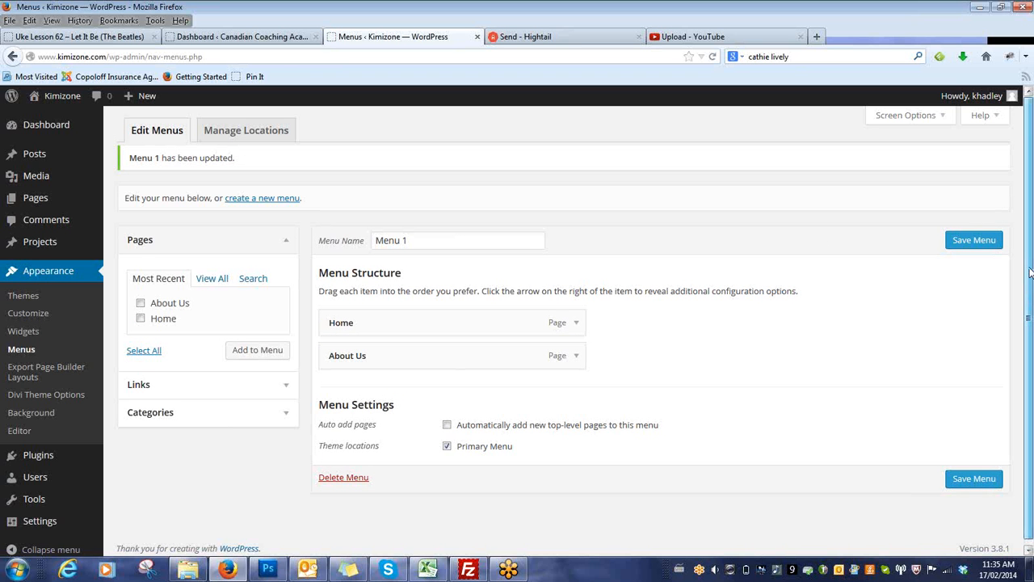
Add the Green Food category to Menu 1 below About Us.
scroll(620, 338, "down", 1)
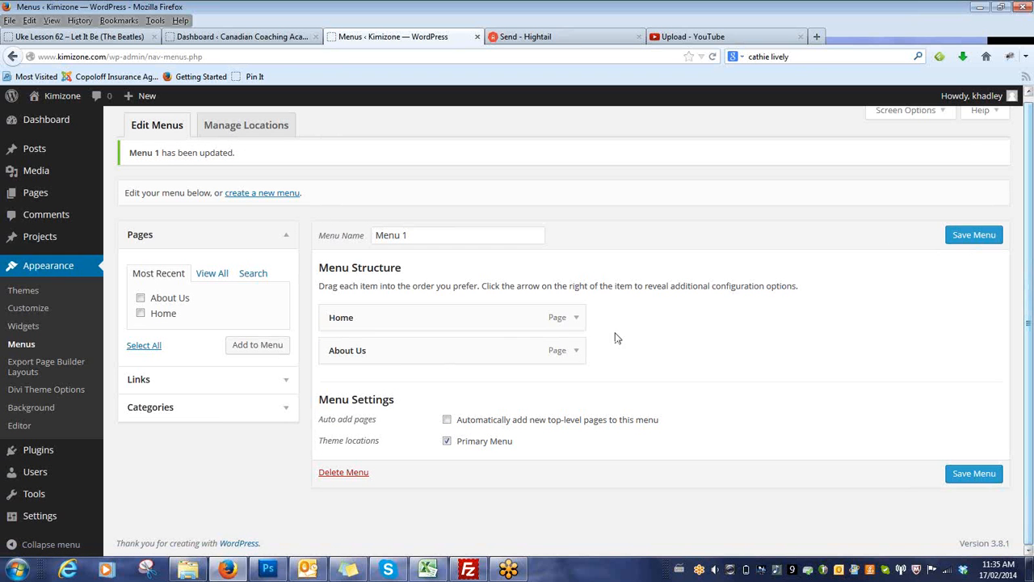
left_click(285, 409)
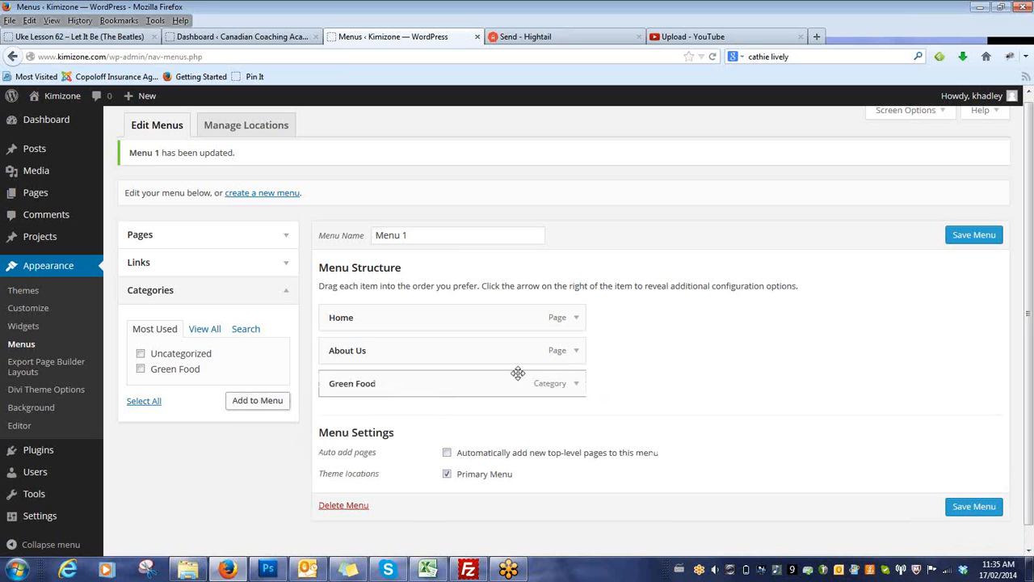
Change the Green Food menu item's navigation label to "Organic Items" and save the menu.
left_click(578, 386)
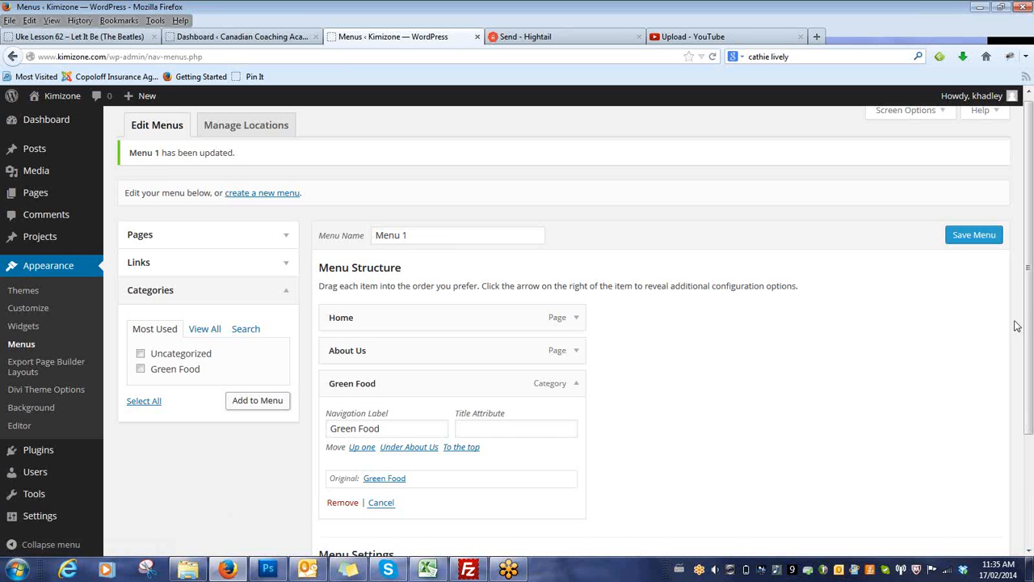
scroll(1024, 307, "down", 2)
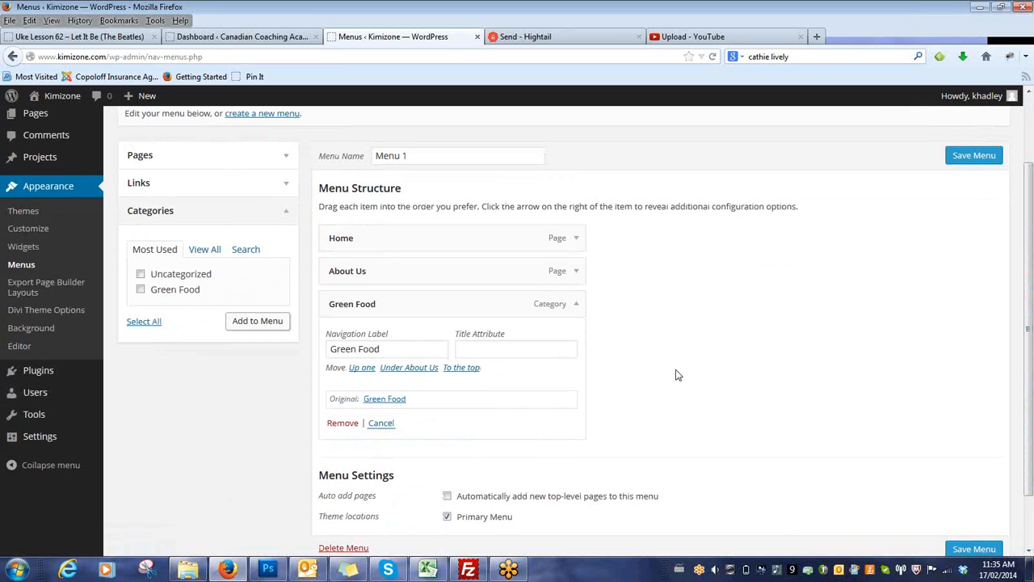
left_click_drag(404, 348, 302, 365)
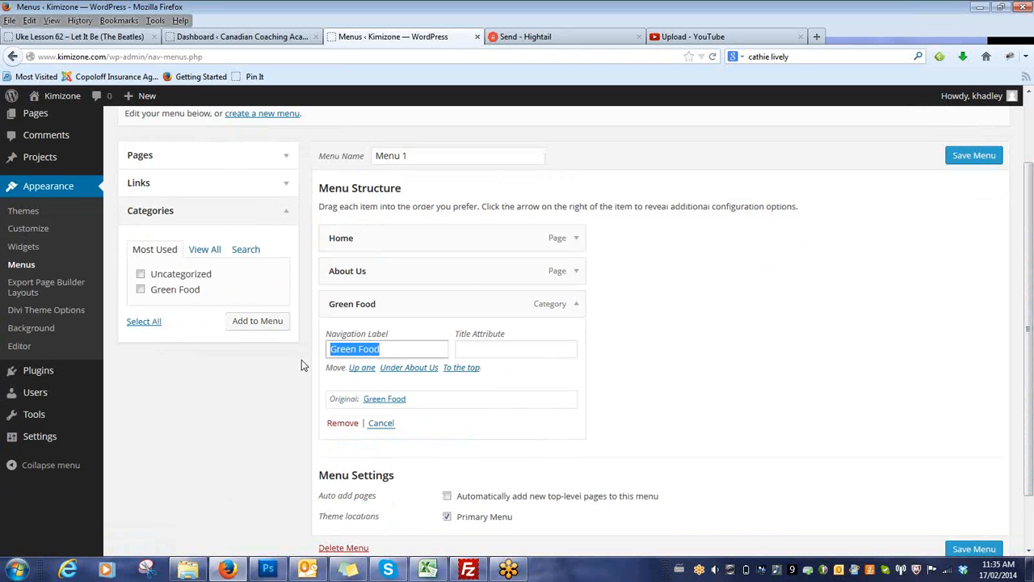
type("Orga")
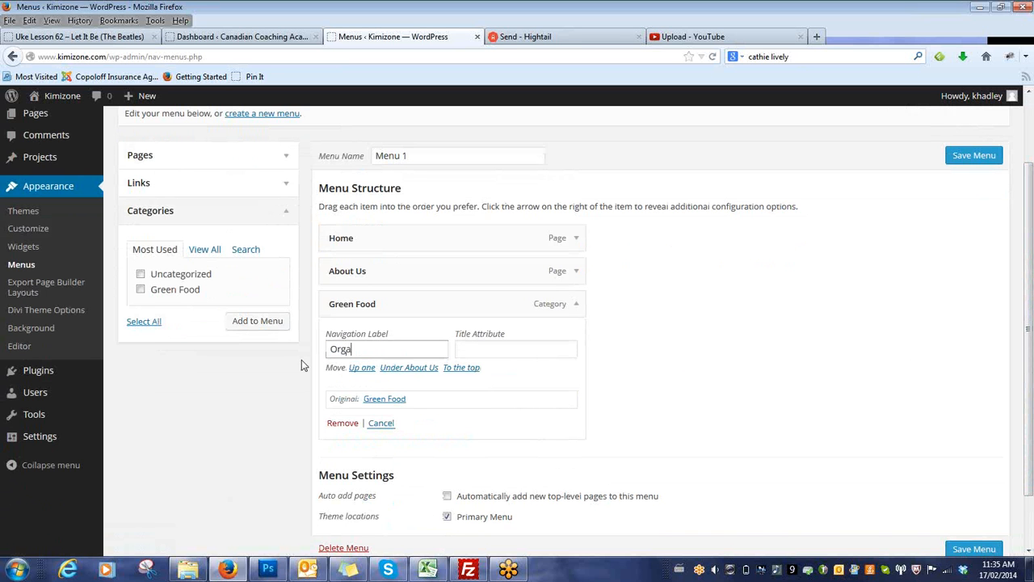
type("nic Items")
left_click_drag(425, 347, 319, 345)
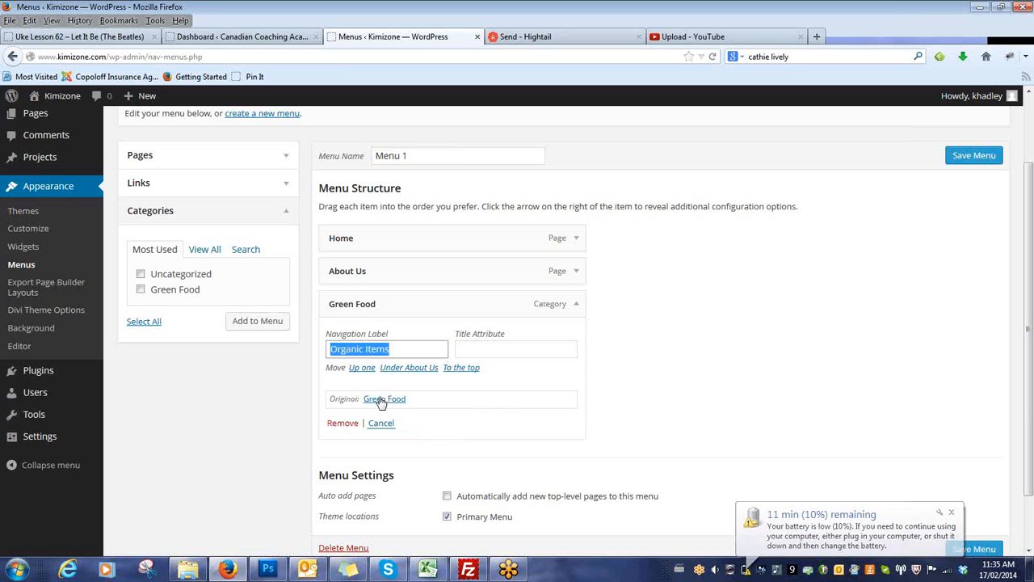
left_click(974, 155)
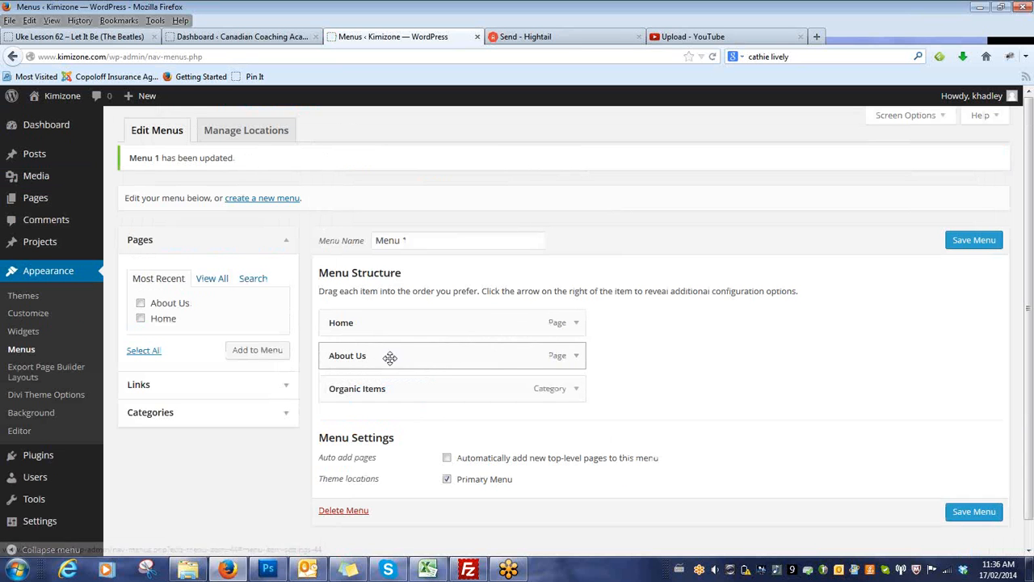
Shorten the About Us menu item's navigation label to "About", save the menu and view it on the live site.
left_click(578, 357)
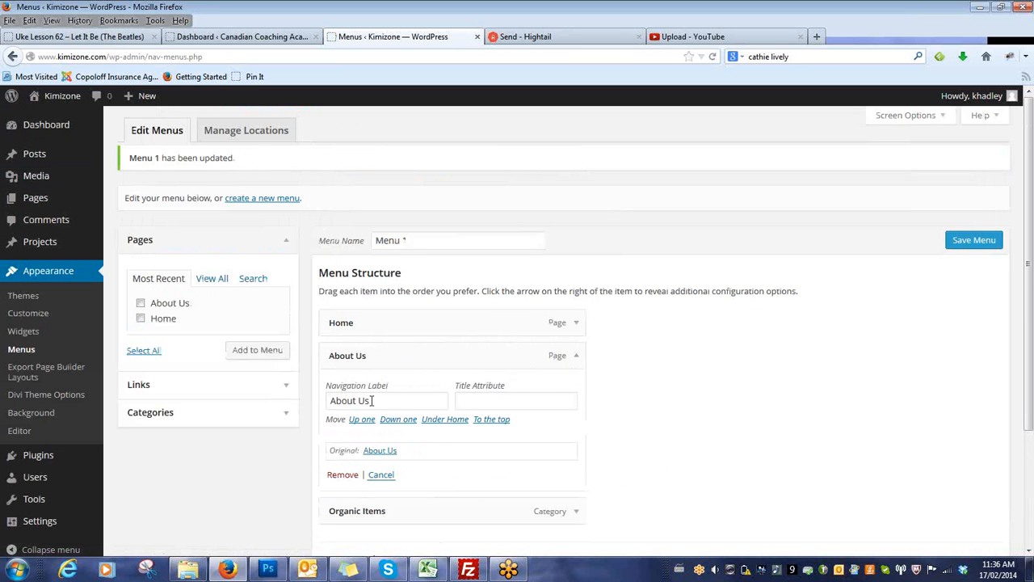
left_click_drag(354, 400, 385, 404)
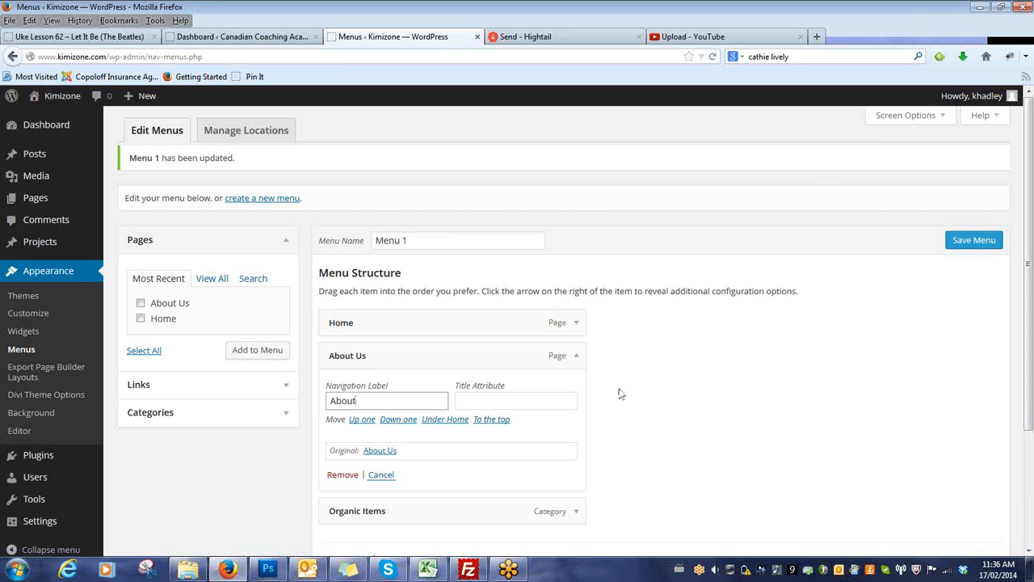
left_click(972, 240)
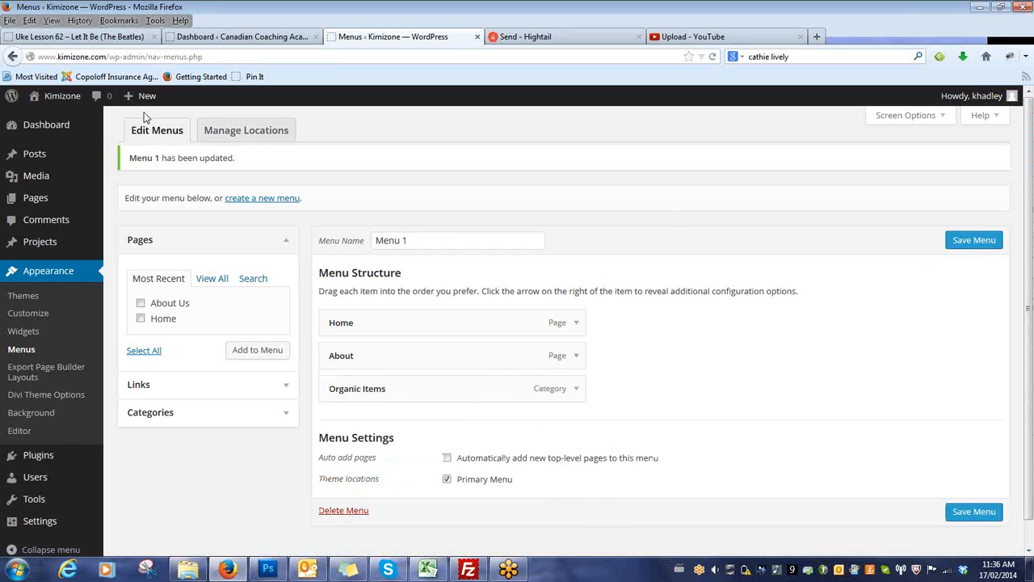
left_click(56, 119)
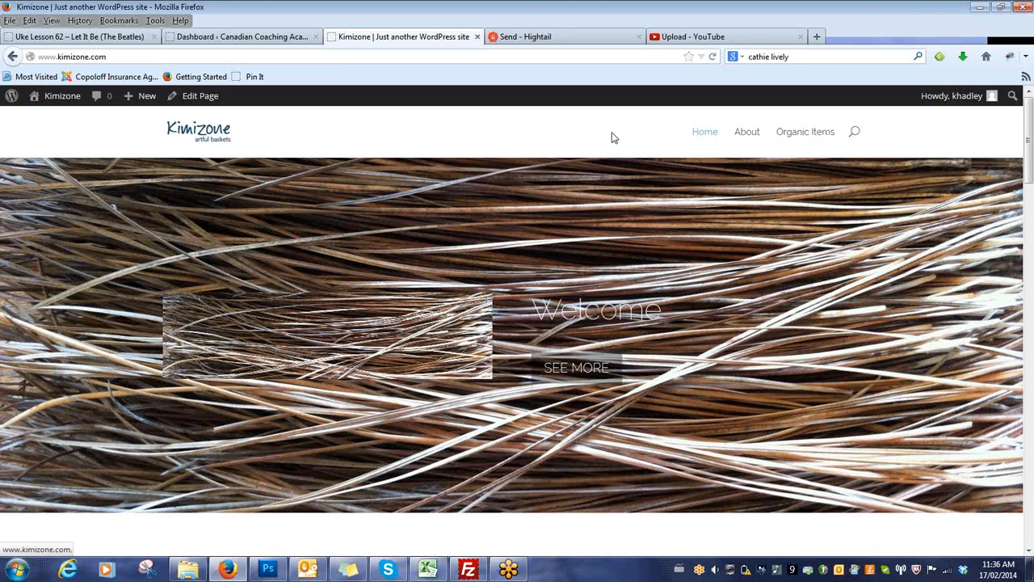
Return to the menu editor, nest About under Home as a sub item and save the menu.
mouse_move(68, 105)
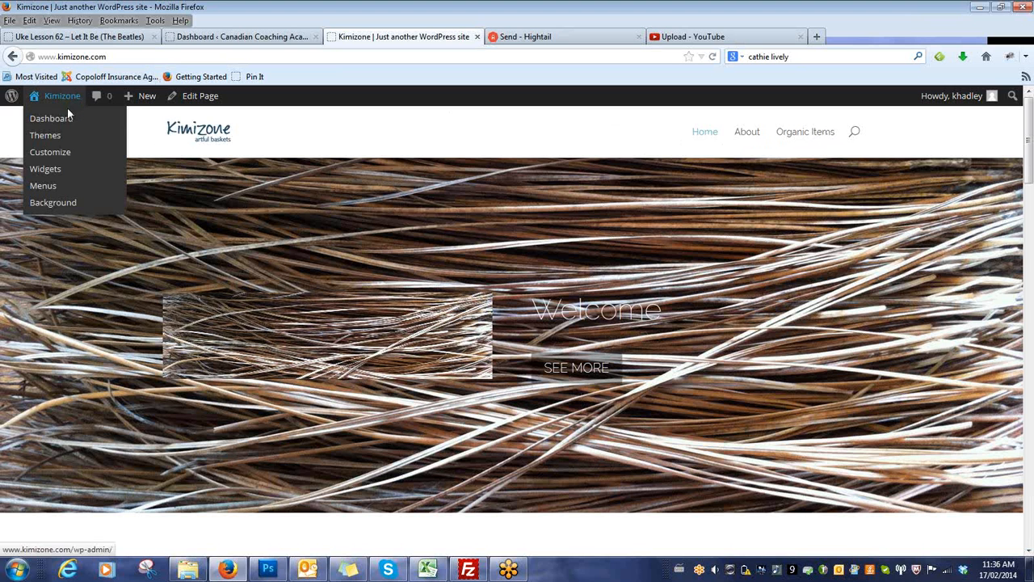
left_click(45, 187)
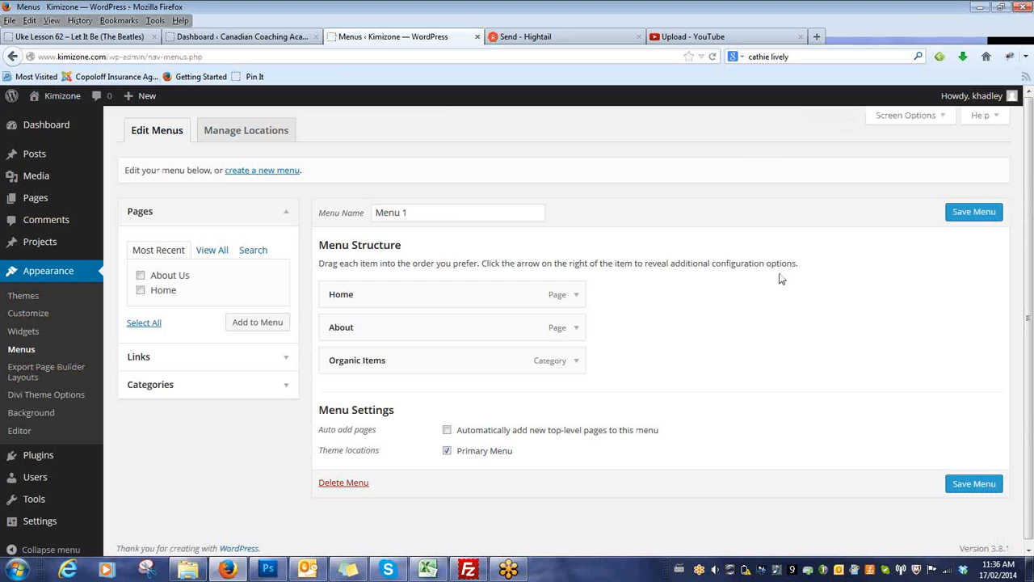
mouse_move(422, 328)
left_mouse_down()
mouse_move(478, 328)
mouse_move(376, 327)
mouse_move(420, 332)
left_mouse_up()
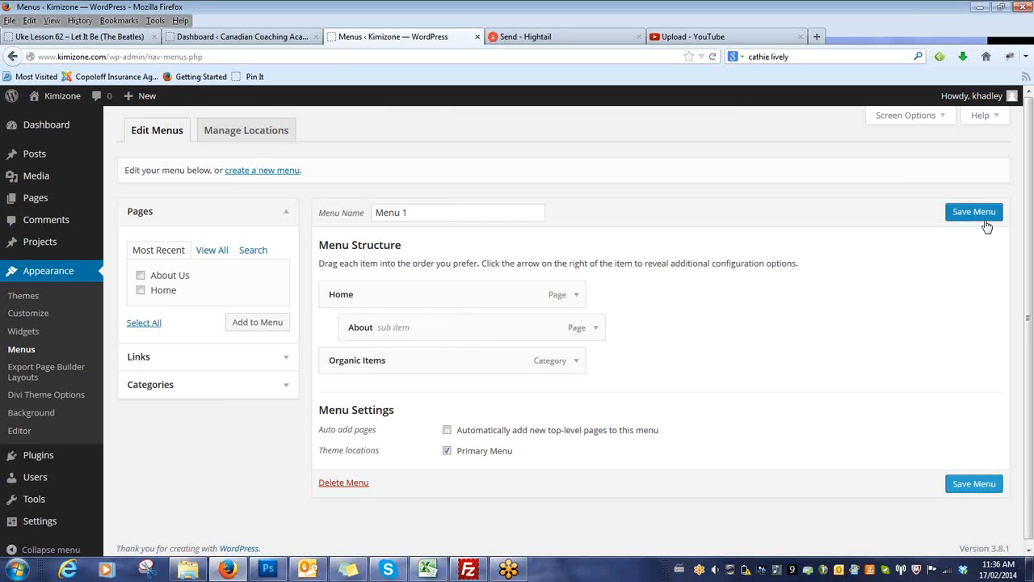
left_click(984, 220)
Visit the live site and check the submenu under Home.
mouse_move(58, 97)
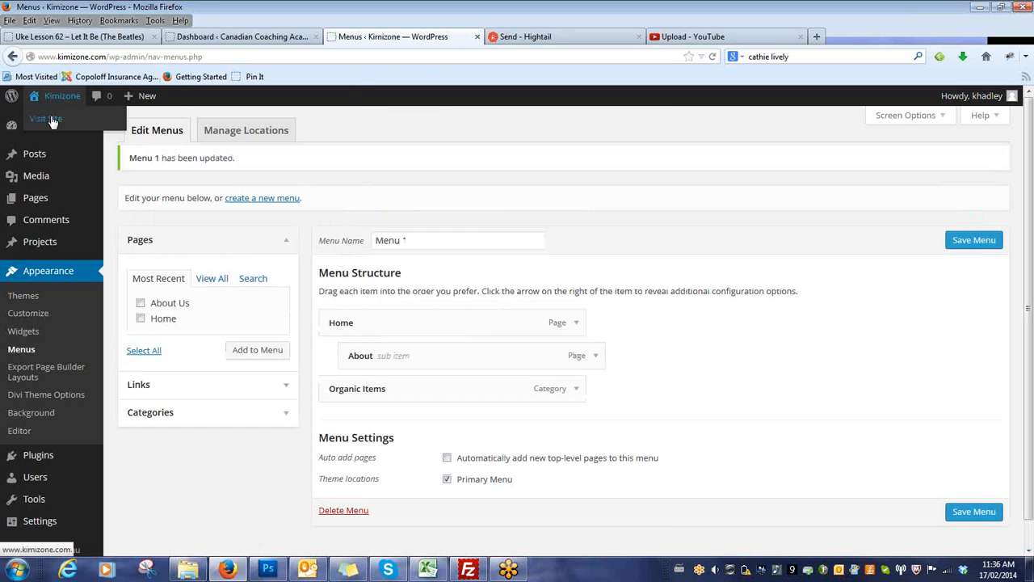
left_click(49, 119)
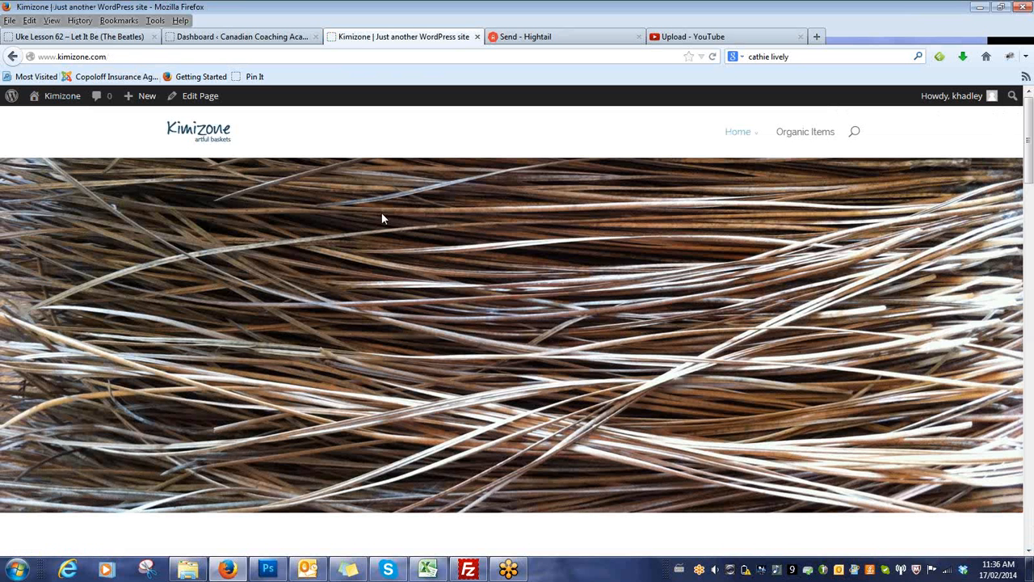
mouse_move(744, 131)
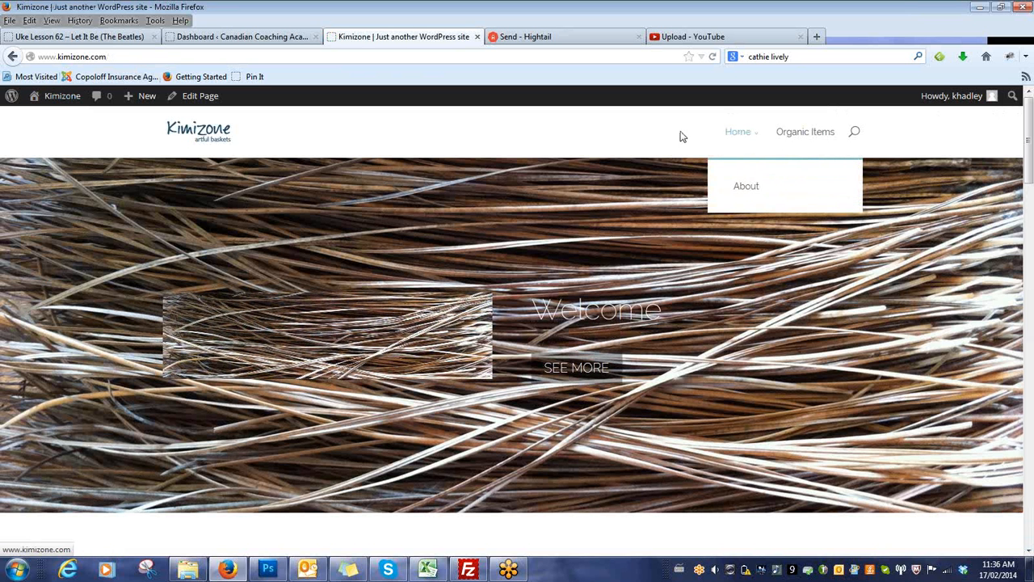
Return to the menu editor, move About back to the top level and save the menu.
left_click(12, 57)
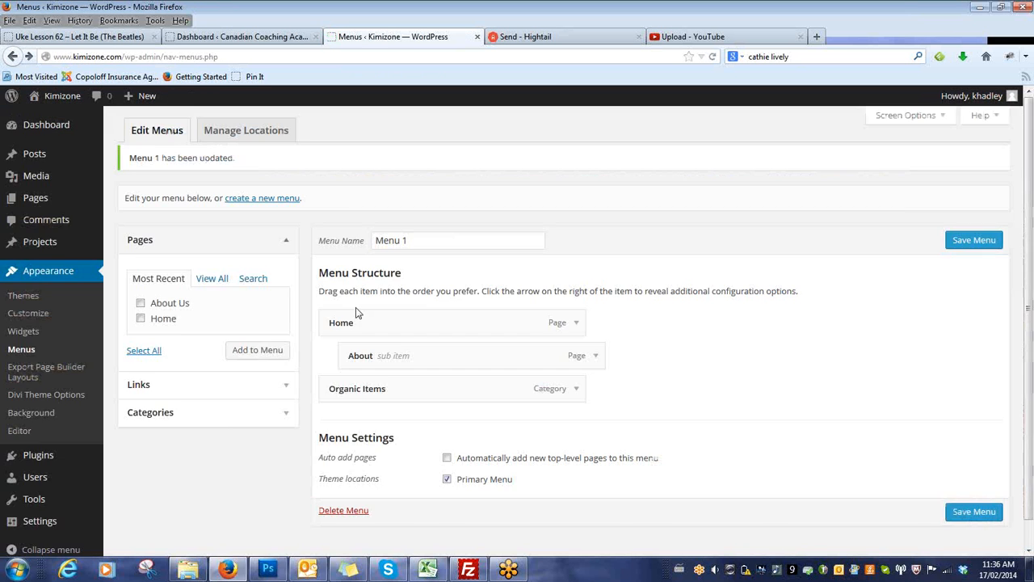
left_click_drag(397, 361, 356, 361)
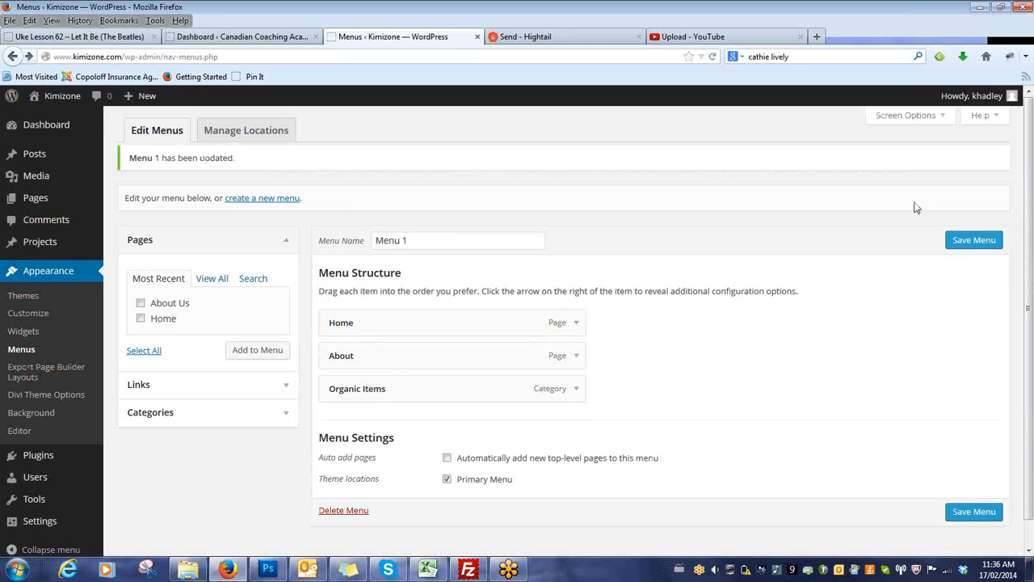
left_click(961, 238)
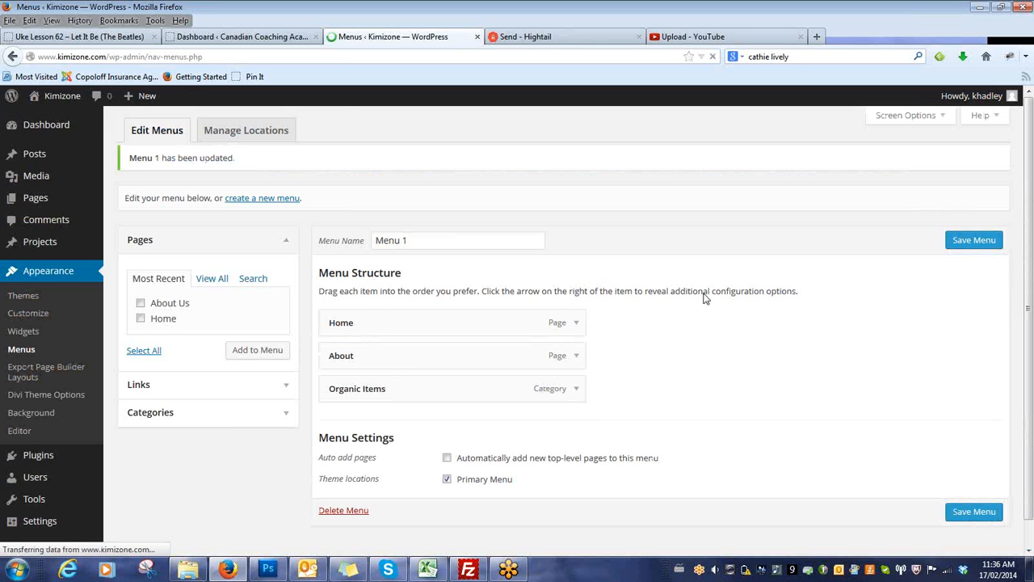